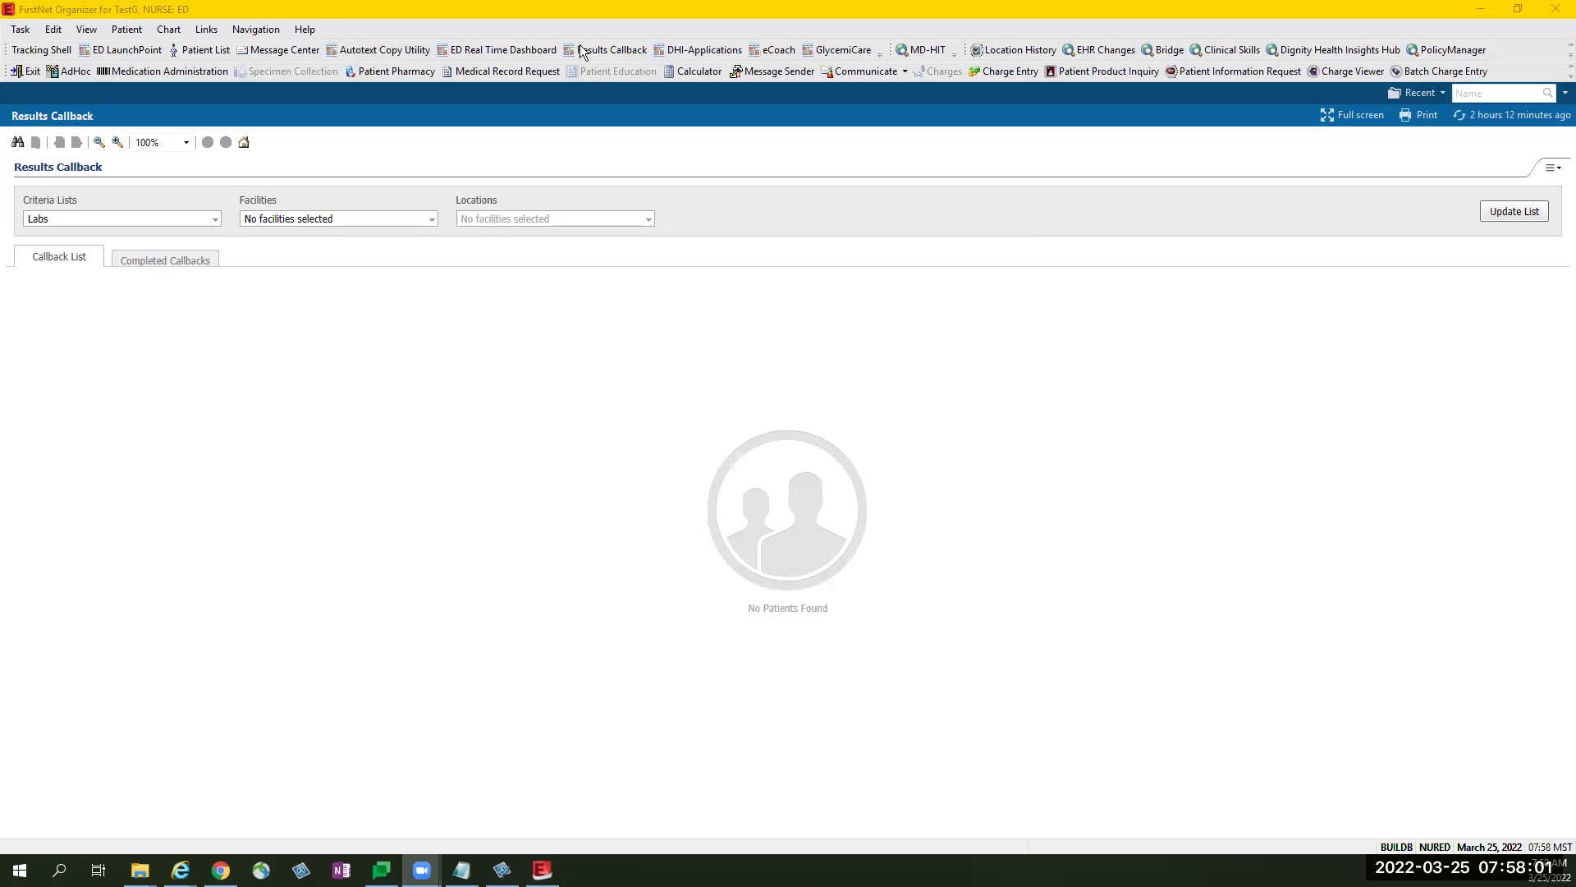
- Open Results Callback with the Labs criteria and show the Facilities checklist of hospitals
click(588, 51)
click(640, 364)
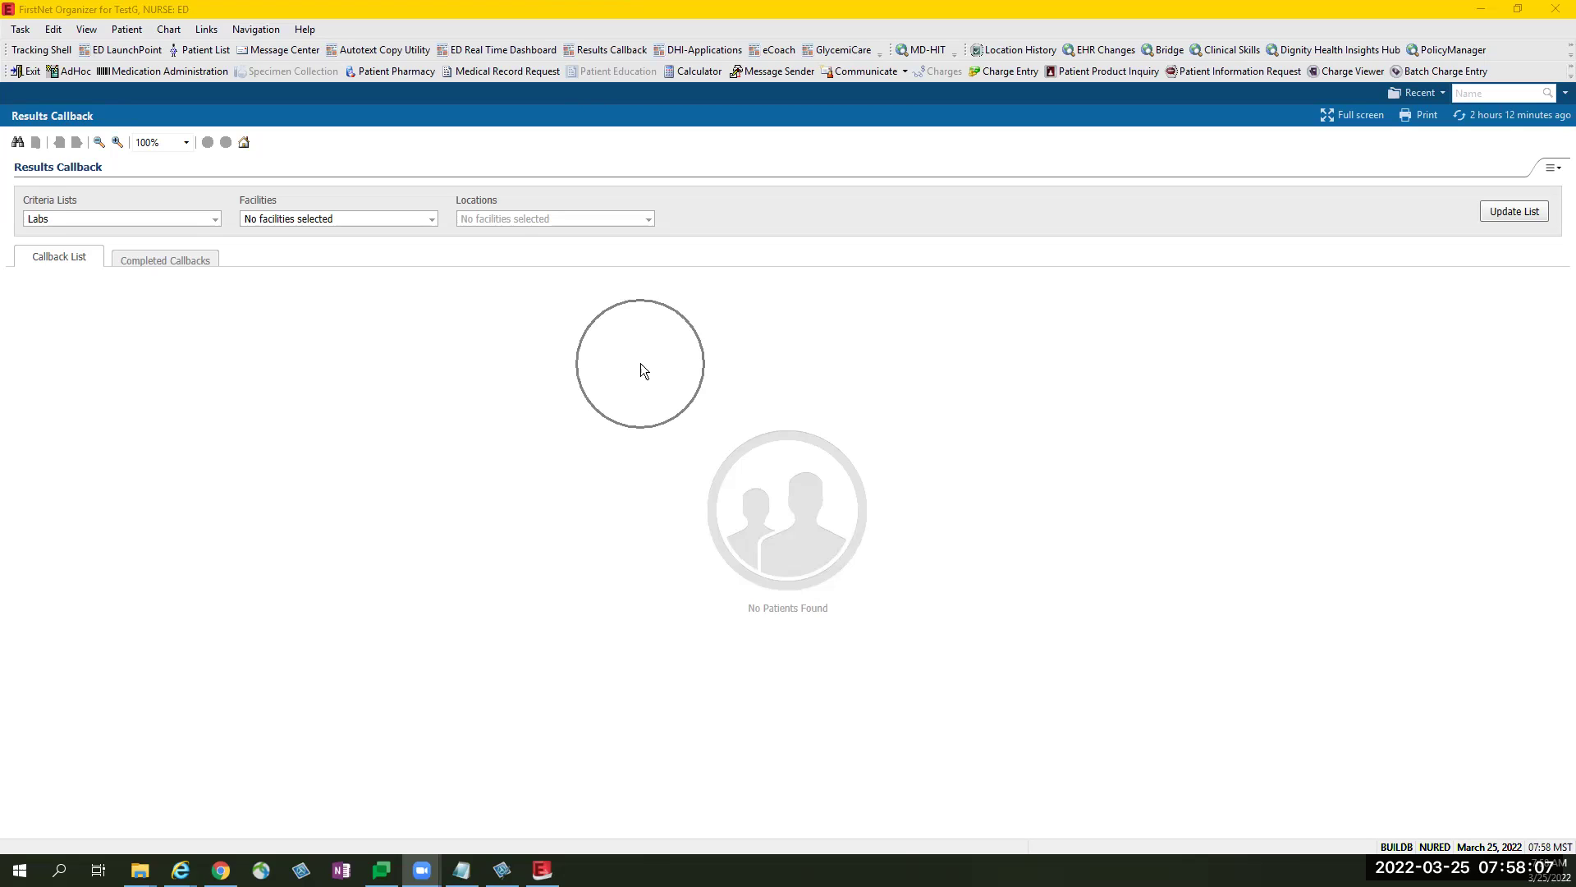
click(337, 215)
click(565, 216)
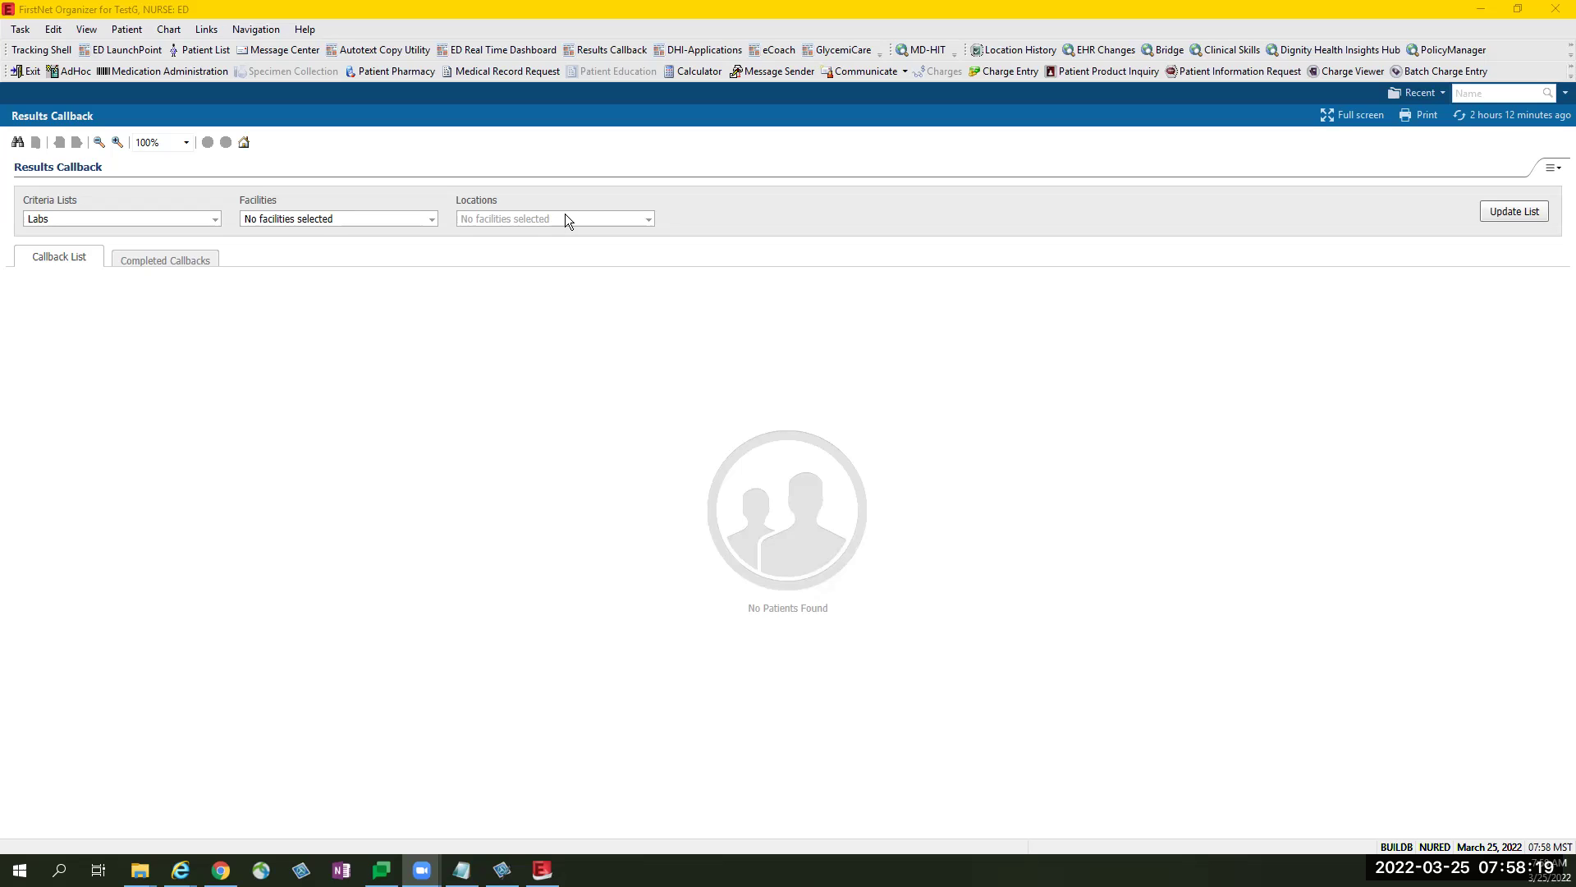
- Add the second Laveen facility to the facility filter and apply it
click(430, 219)
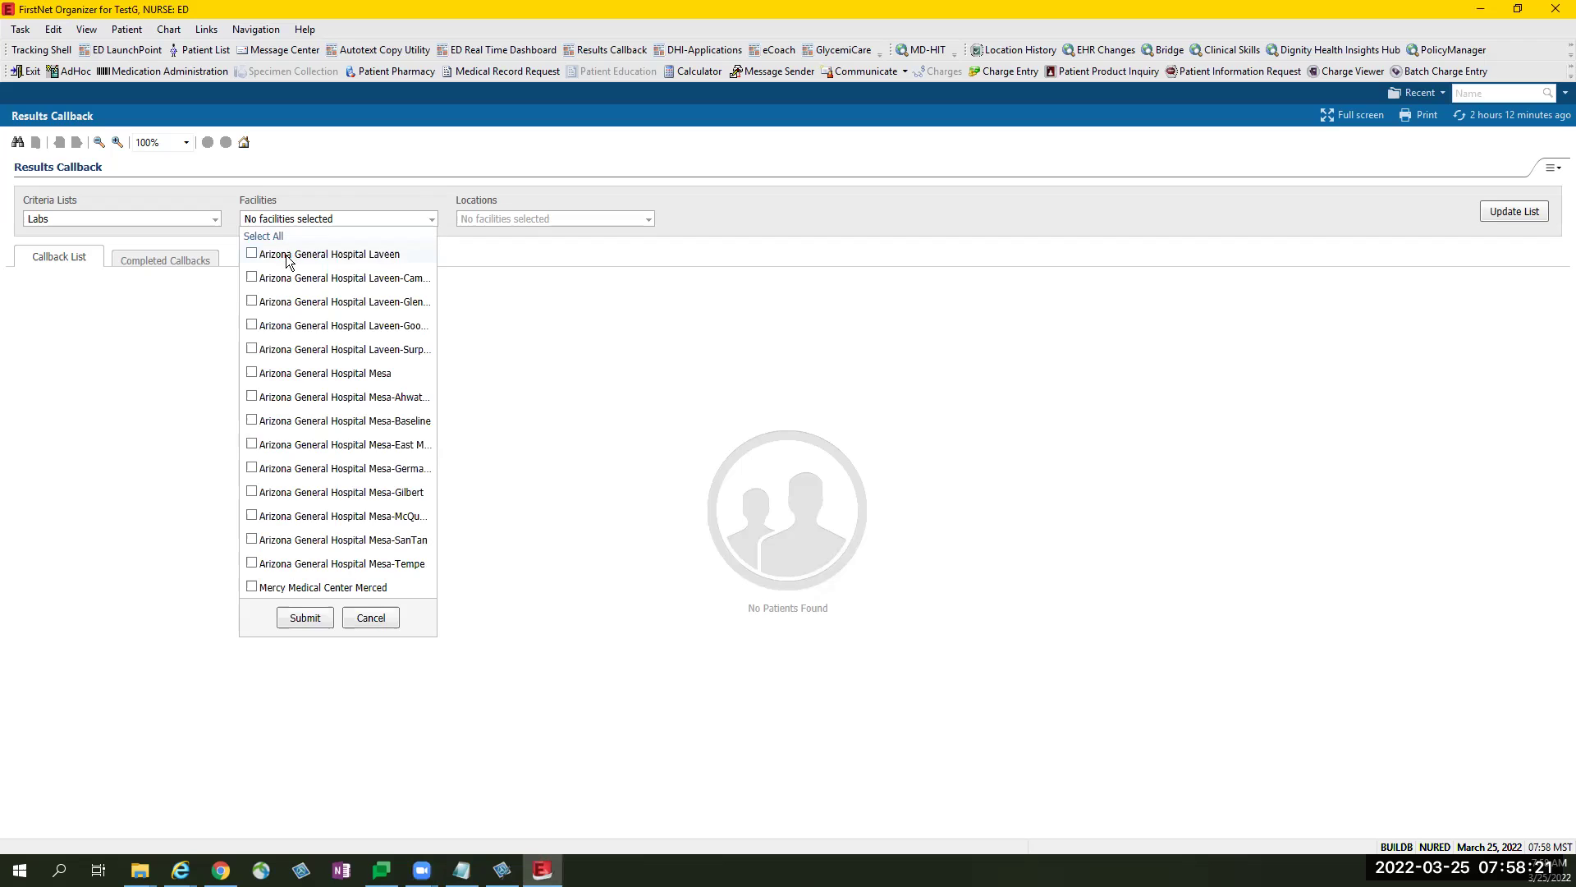
click(280, 303)
click(304, 617)
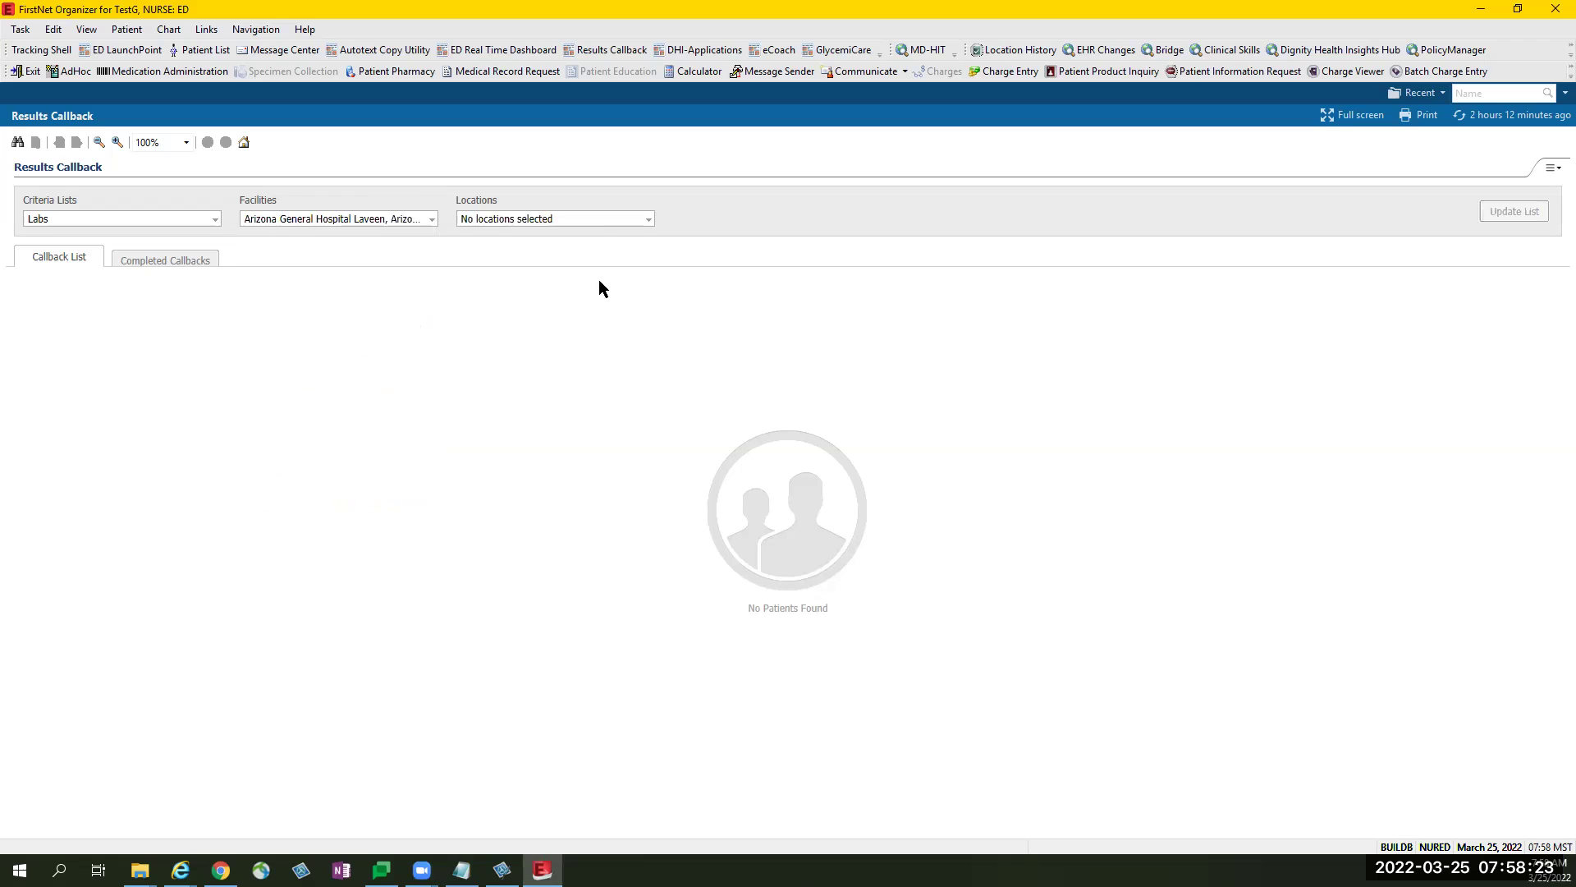
- Limit locations to the AGL and AGLCB Emergency Departments and update the callback list
click(578, 230)
click(473, 268)
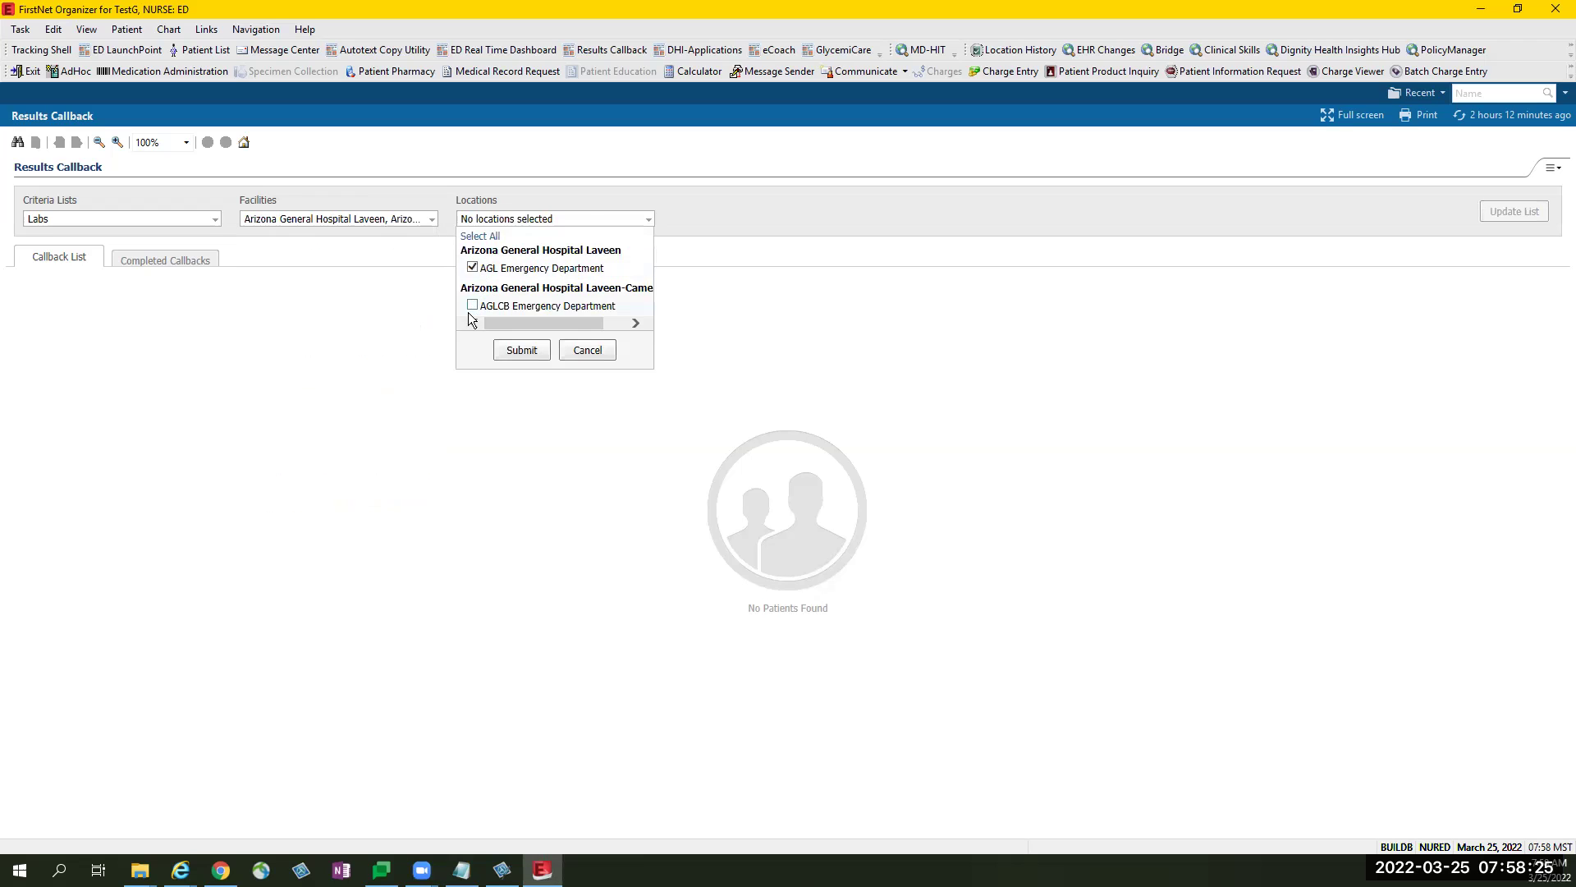
click(473, 305)
click(522, 350)
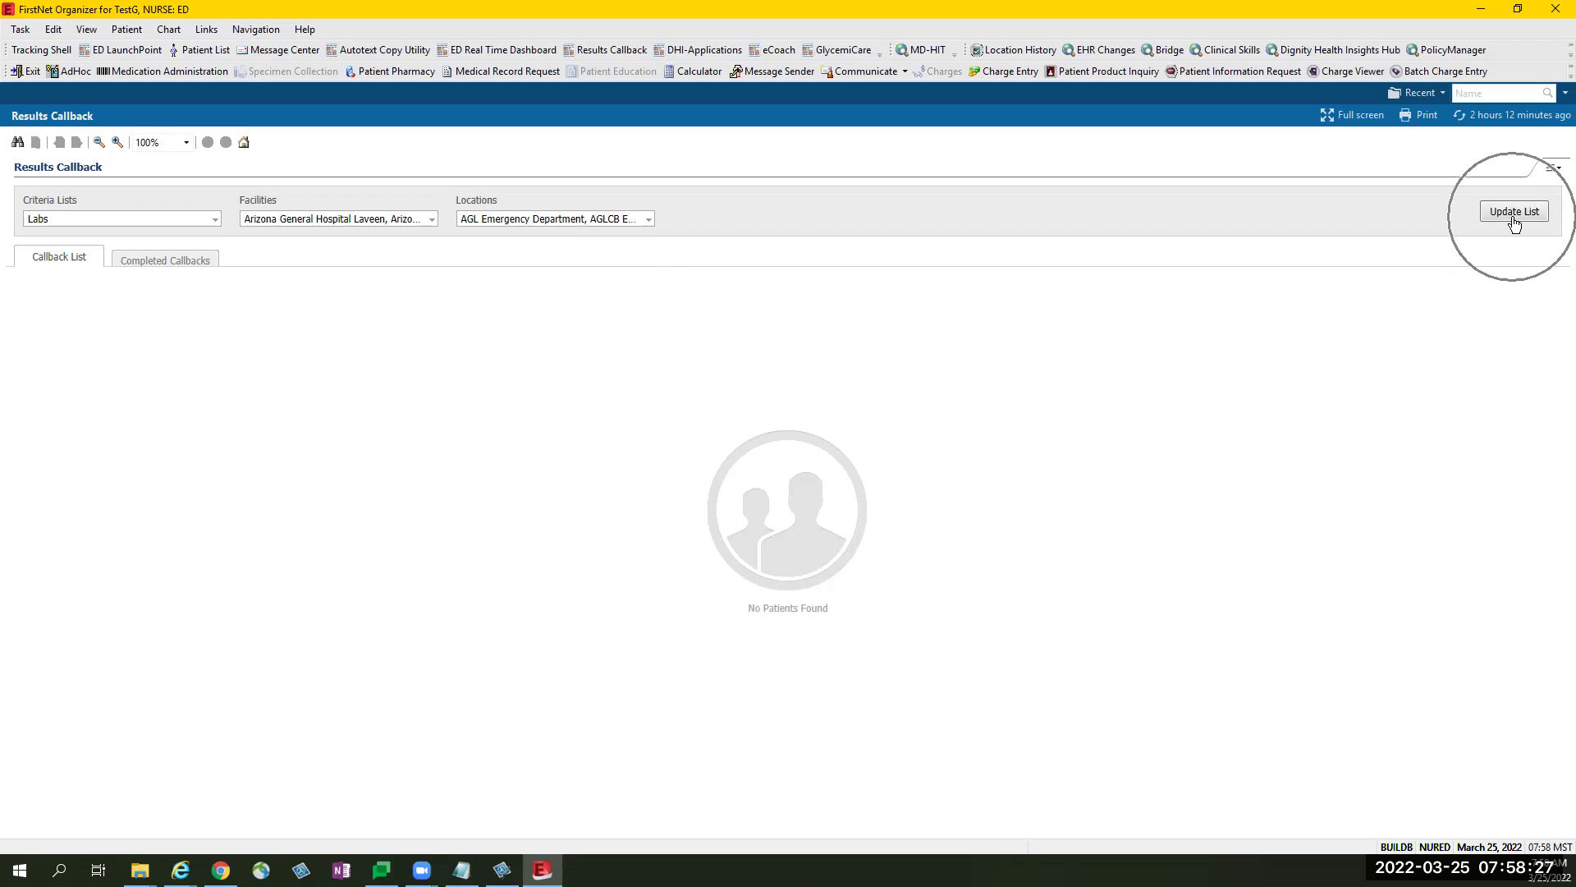
click(1515, 213)
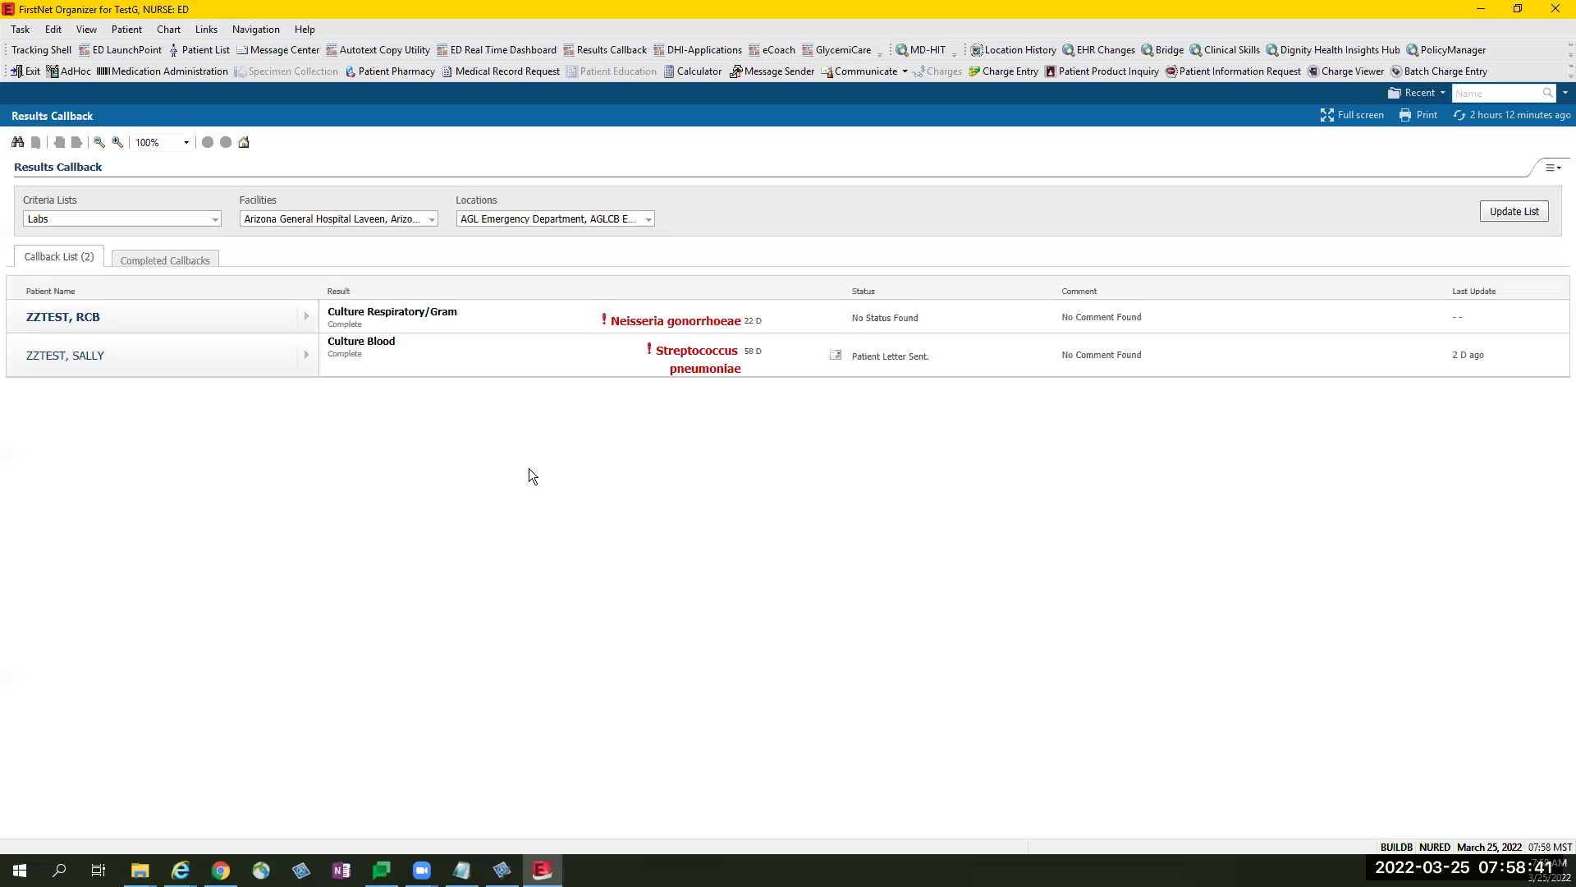
- Open the Culture Blood patient's callback row, review Completed Callbacks, then return to the Callback List
click(65, 287)
click(99, 318)
click(375, 298)
click(895, 296)
click(163, 268)
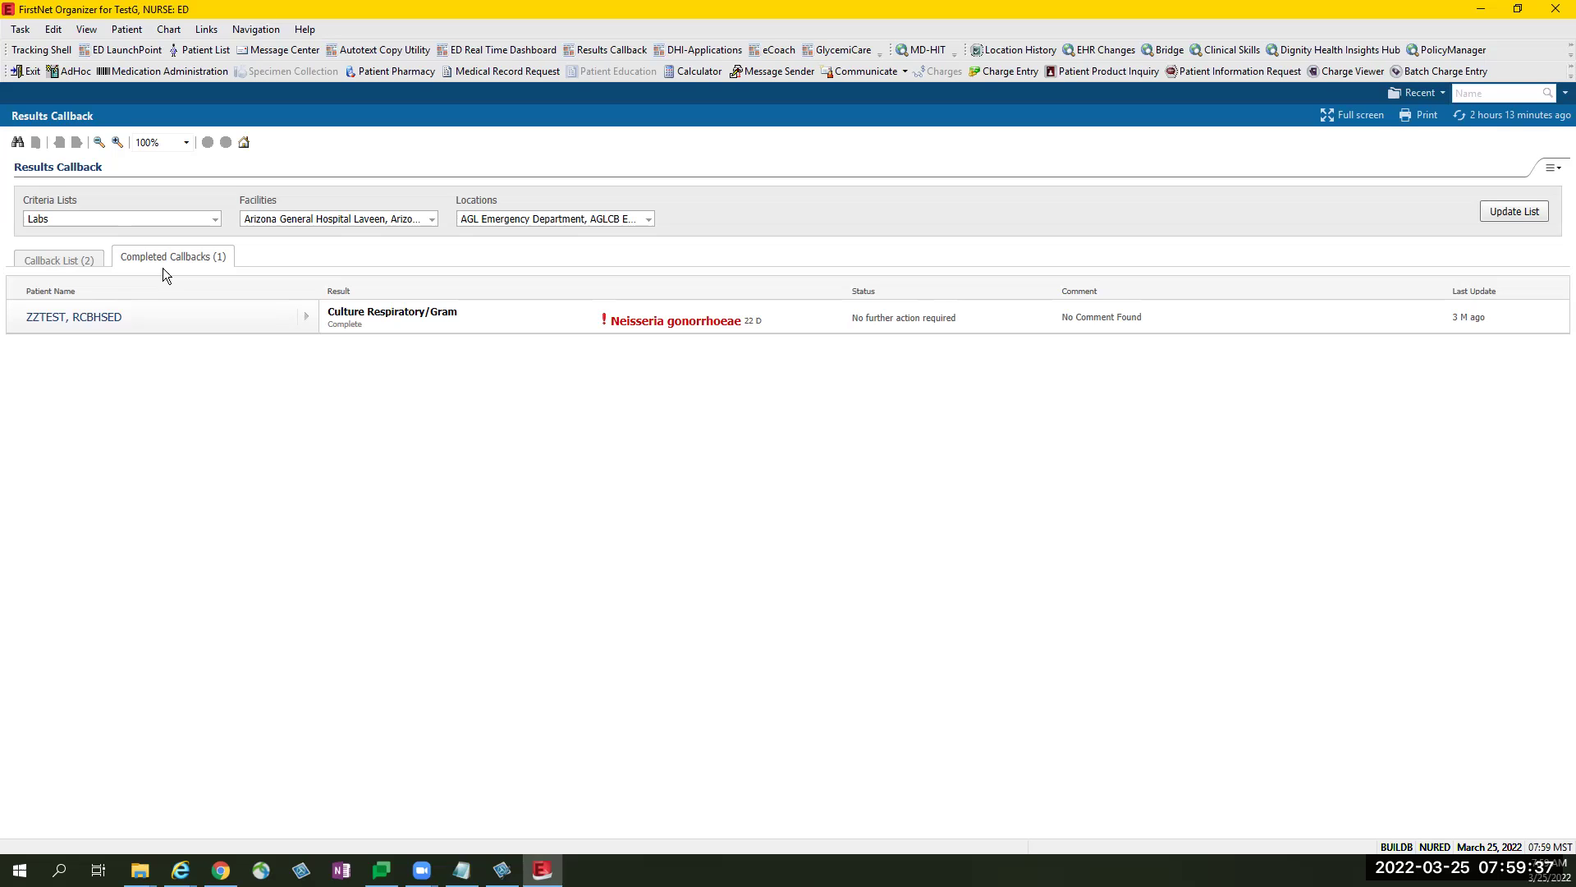
click(40, 259)
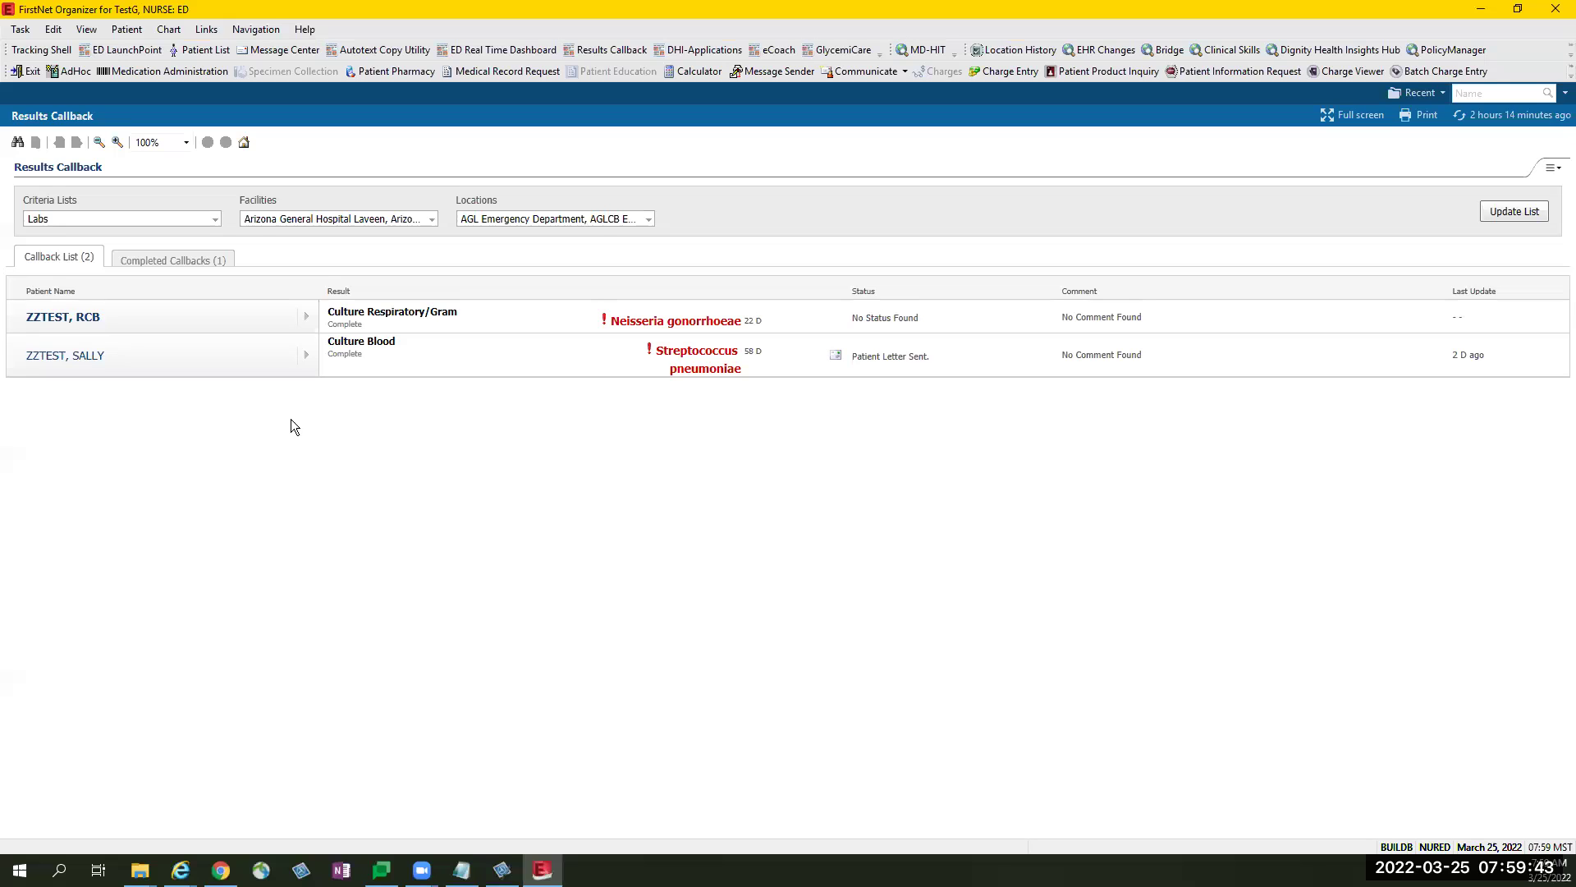
click(309, 355)
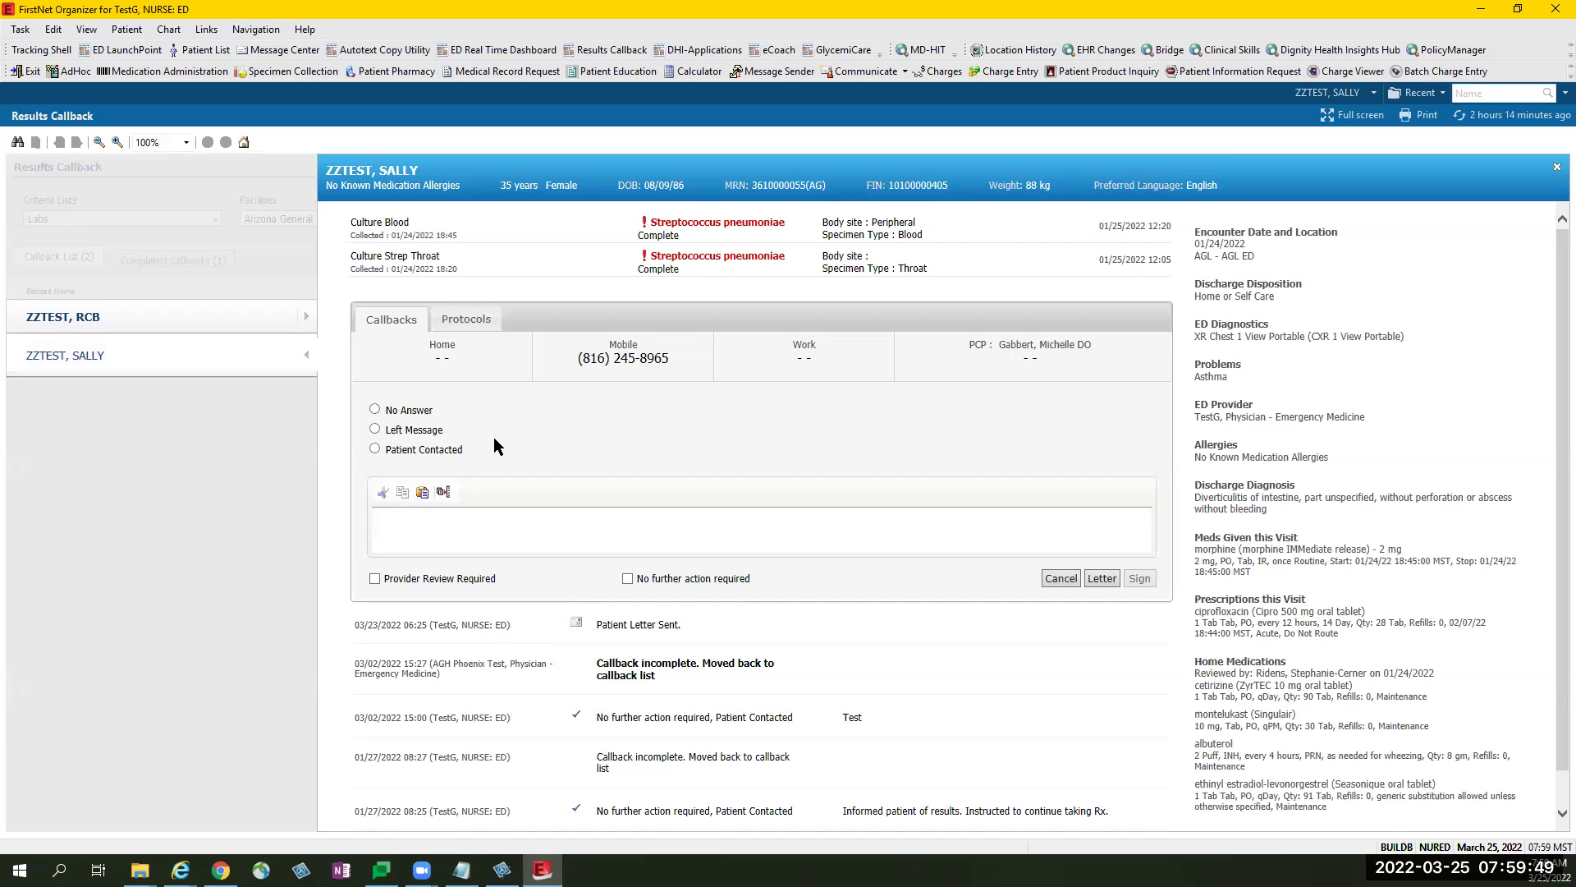
click(560, 182)
click(875, 201)
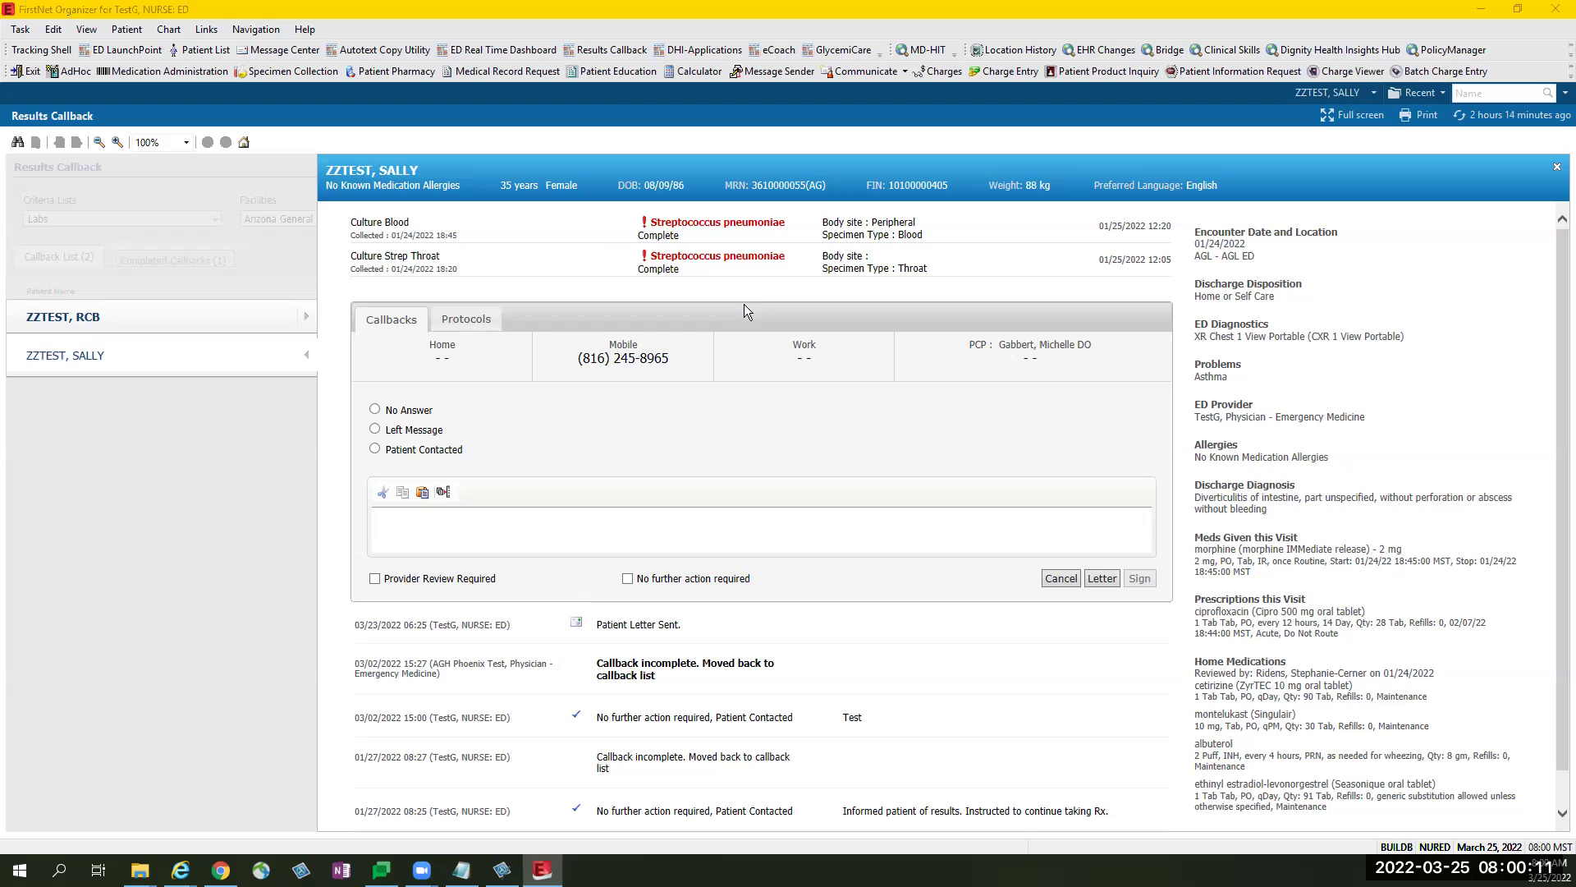
click(1000, 639)
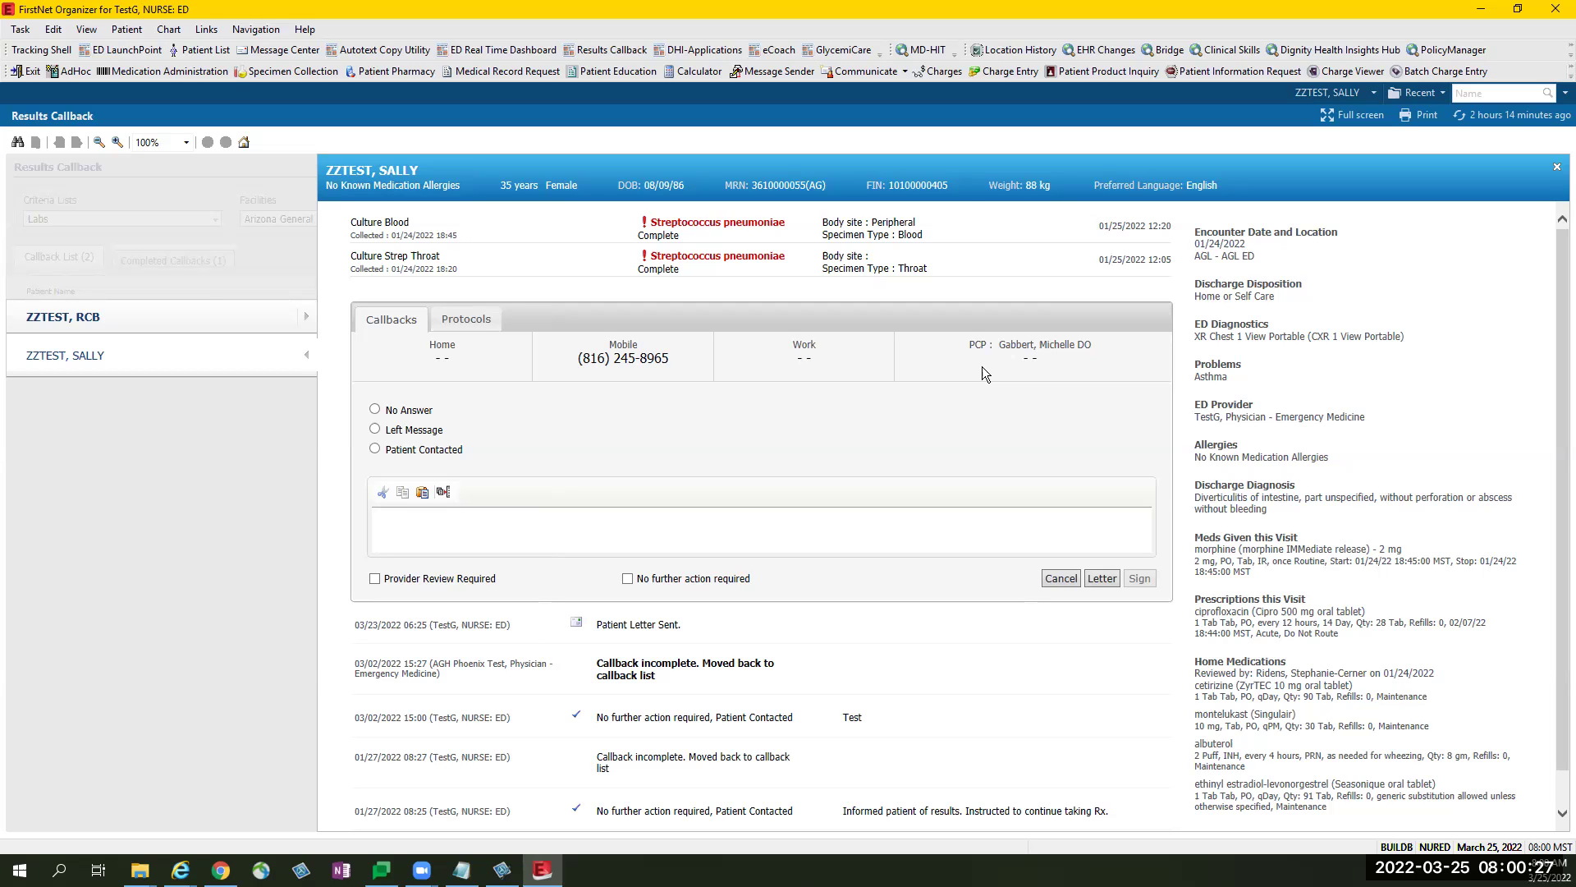
click(628, 450)
click(491, 531)
scroll(821, 653, down, 1)
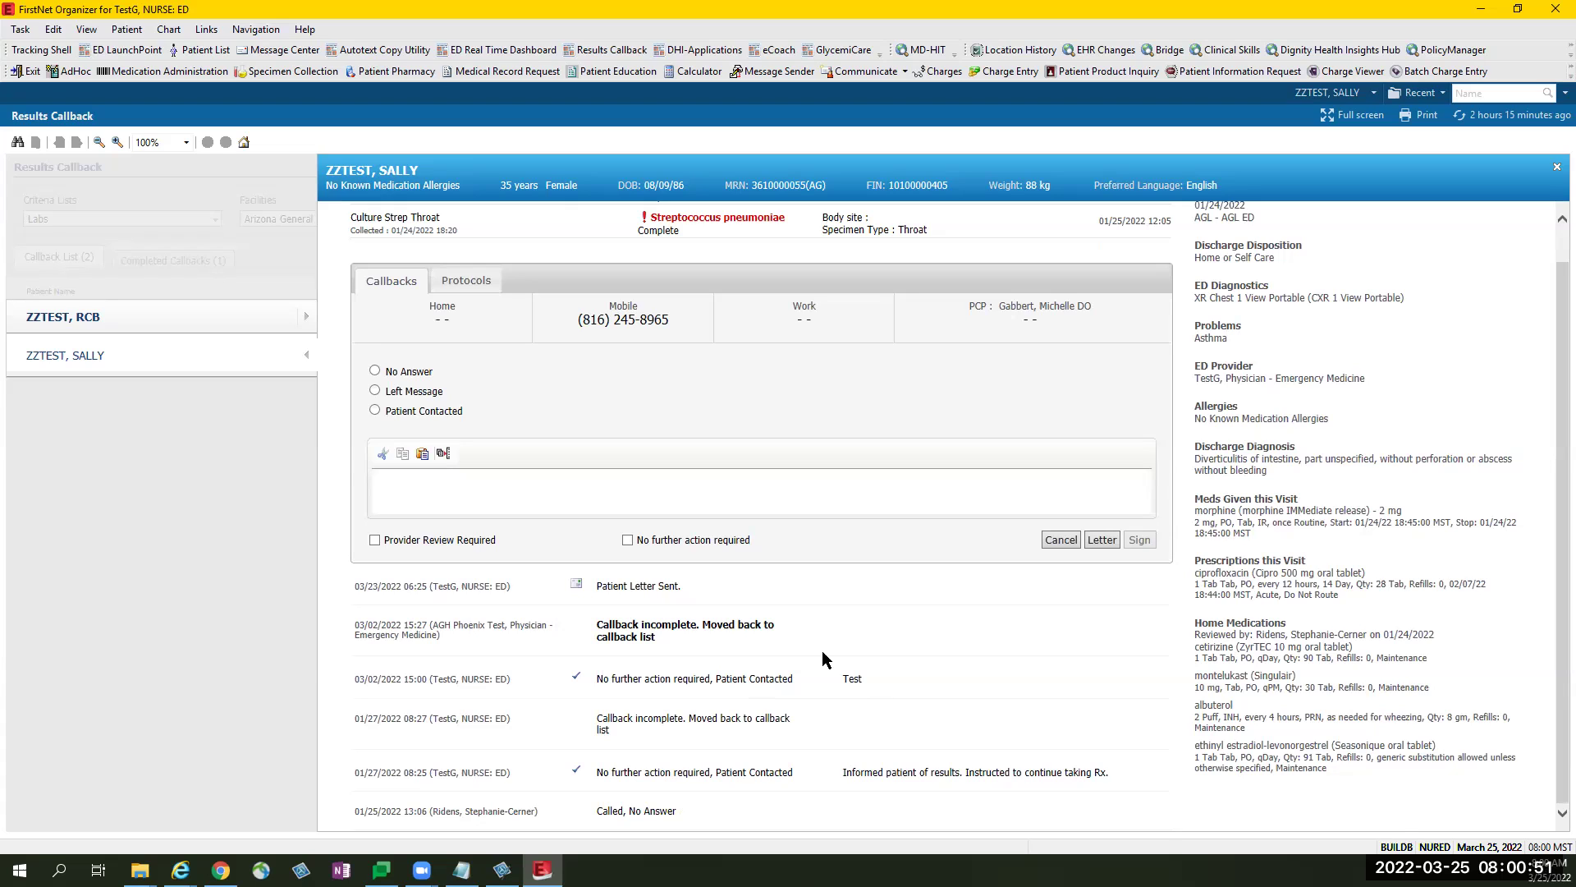
click(726, 801)
click(1407, 579)
scroll(1407, 560, up, 1)
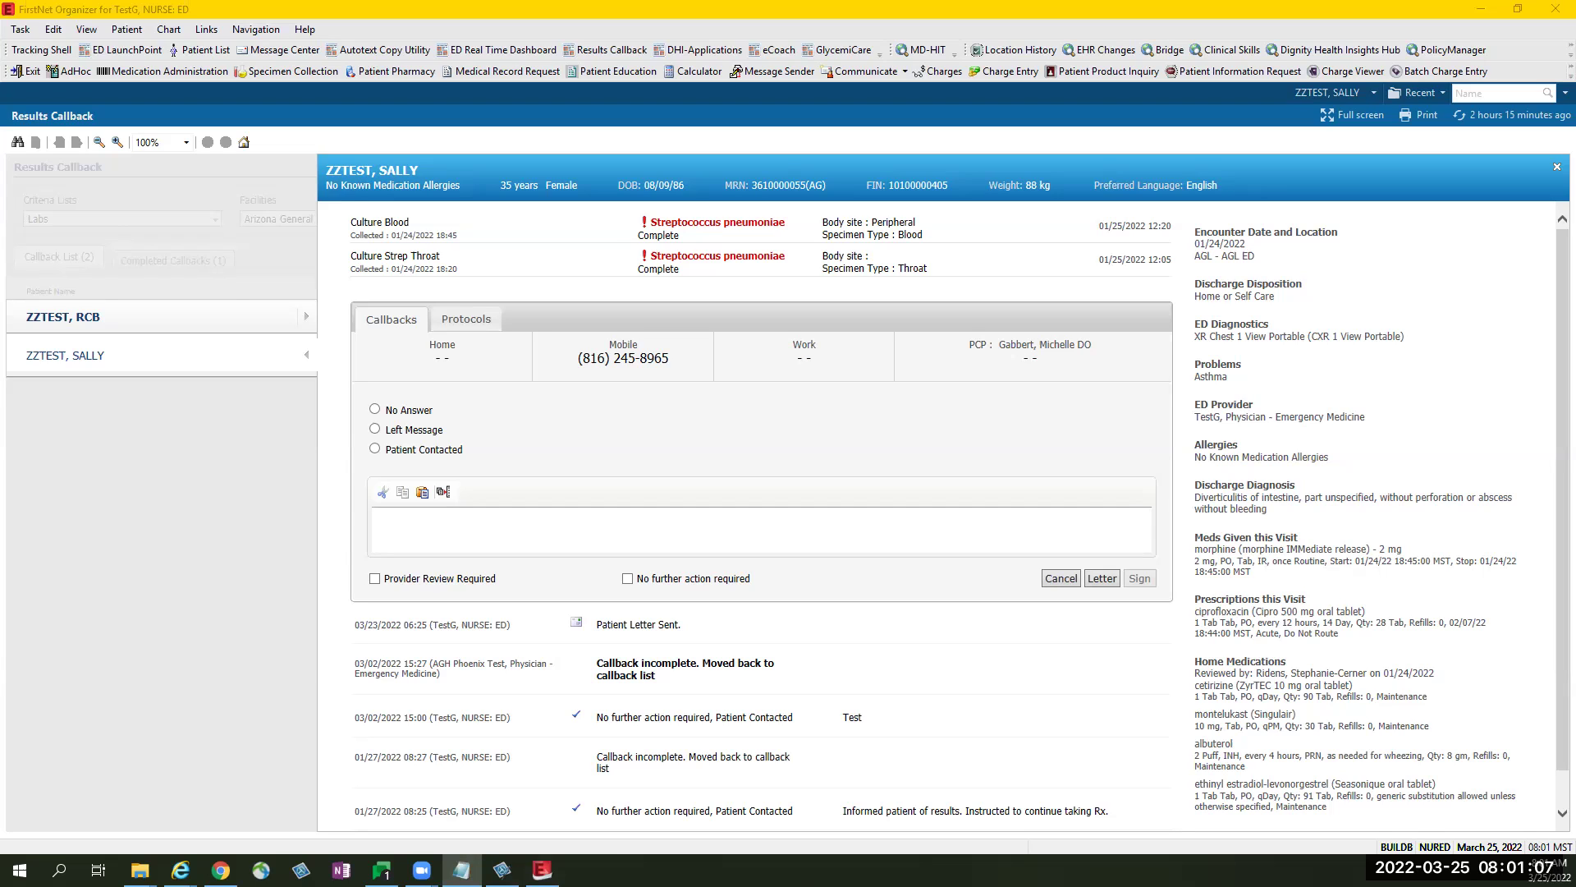
click(1262, 252)
click(1264, 294)
click(1557, 170)
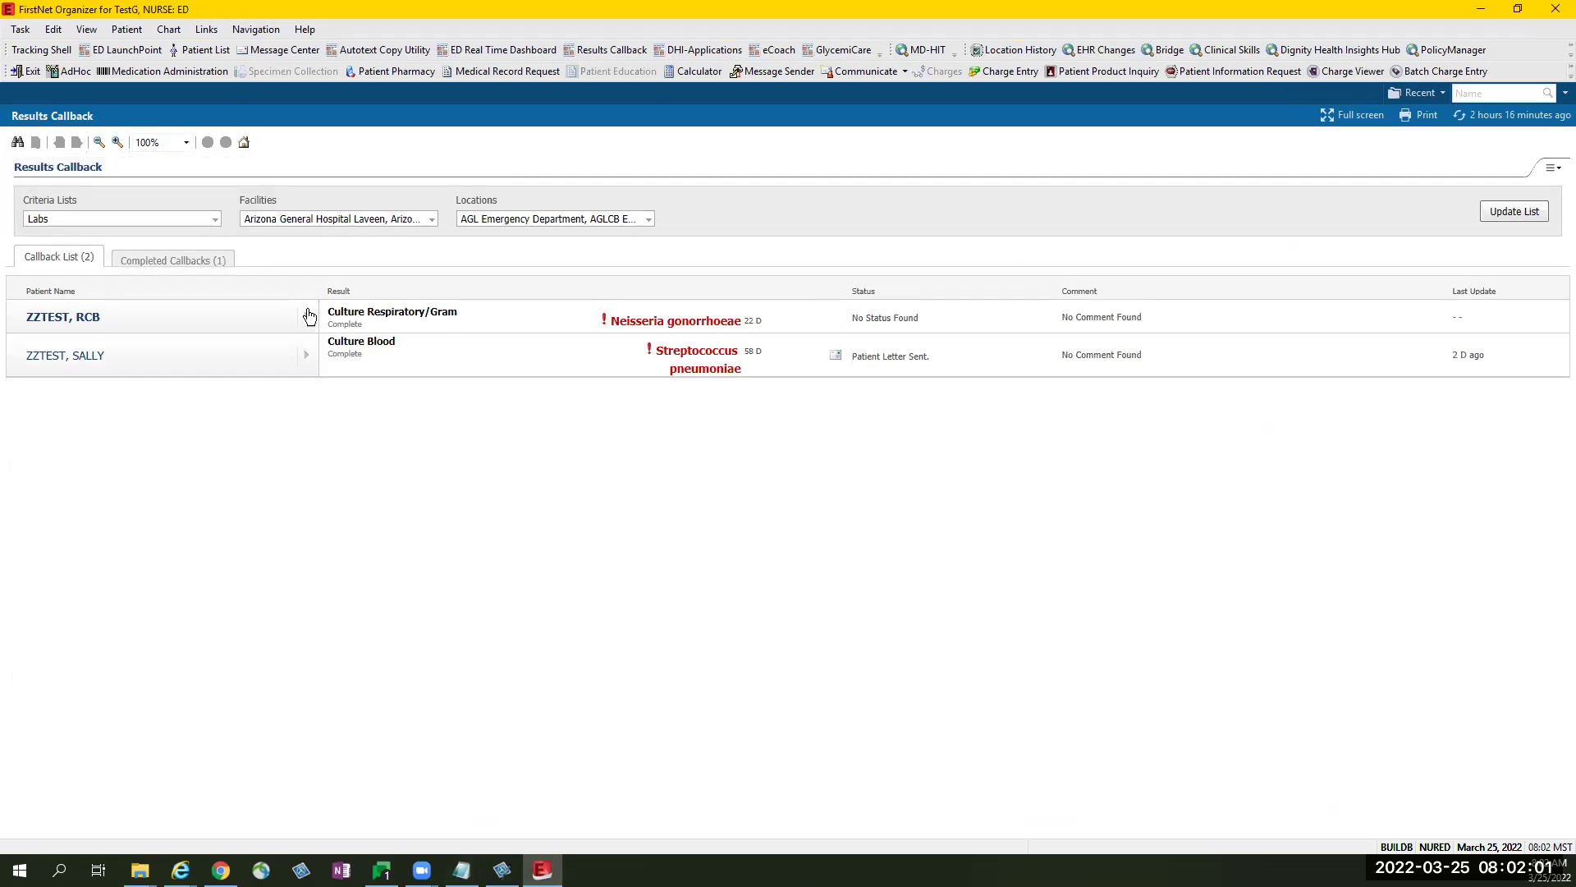
click(838, 371)
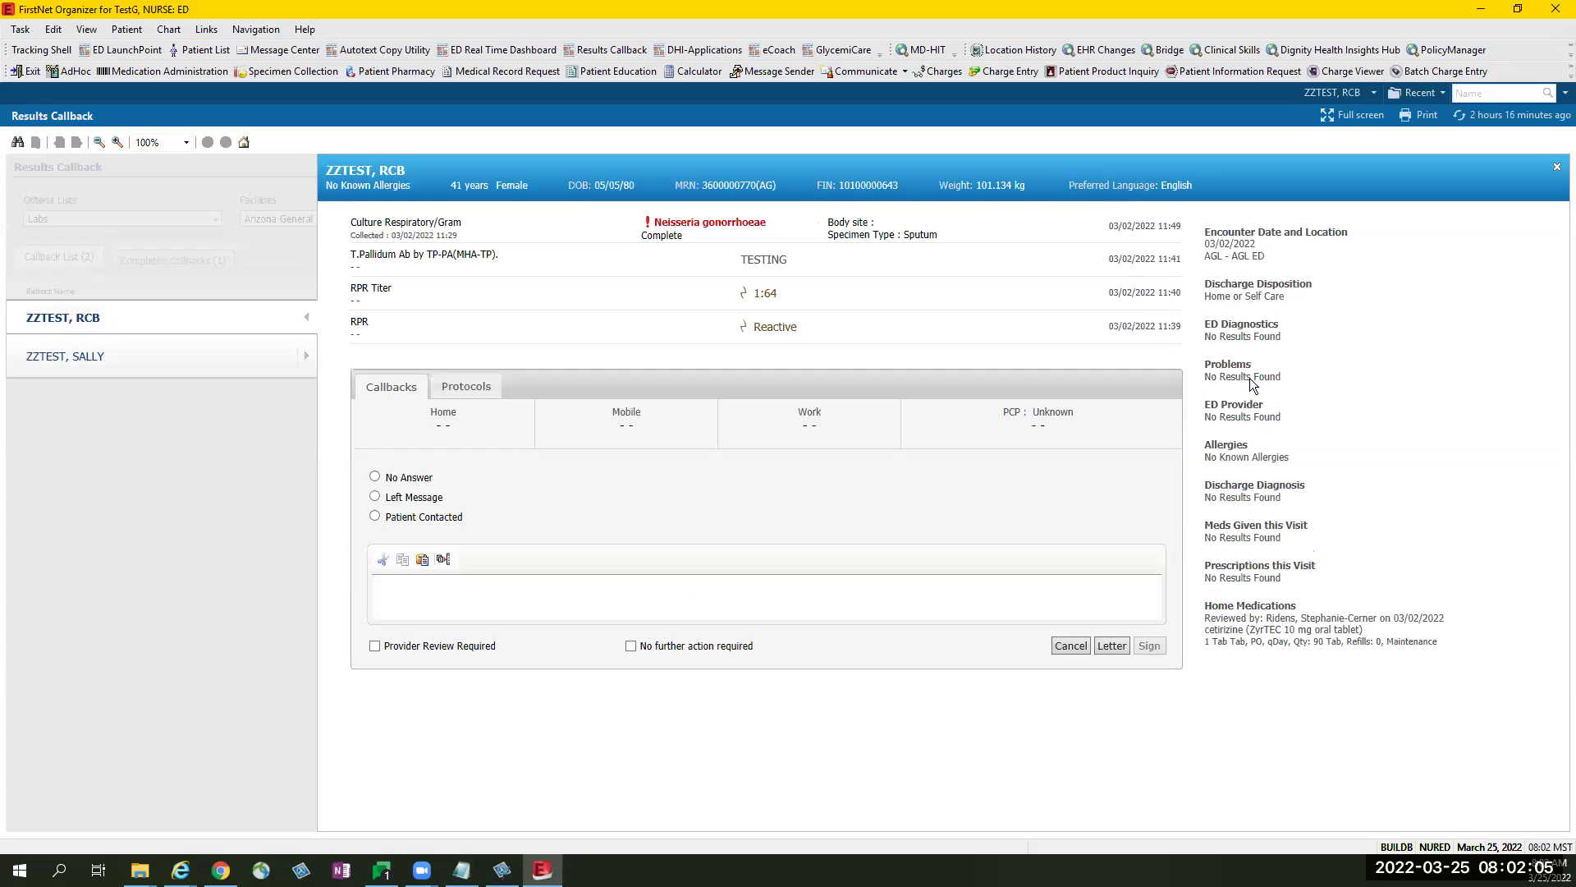
click(1558, 168)
click(306, 354)
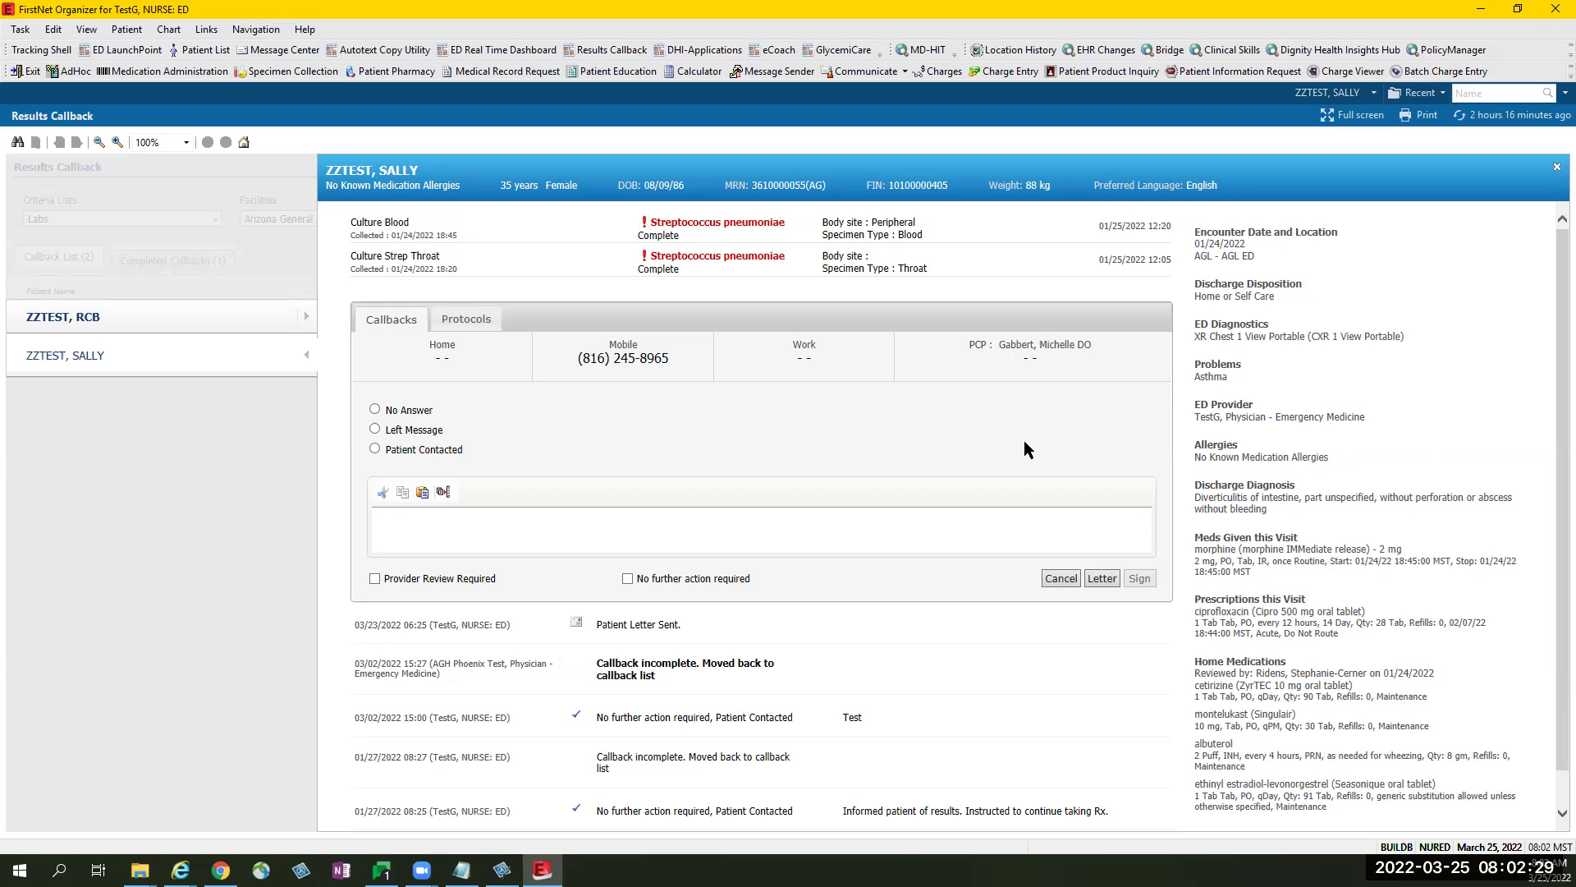
- Draft a Patient Contacted note with the informed-patient auto-text, then close it without signing
click(375, 450)
right_click(452, 544)
click(493, 551)
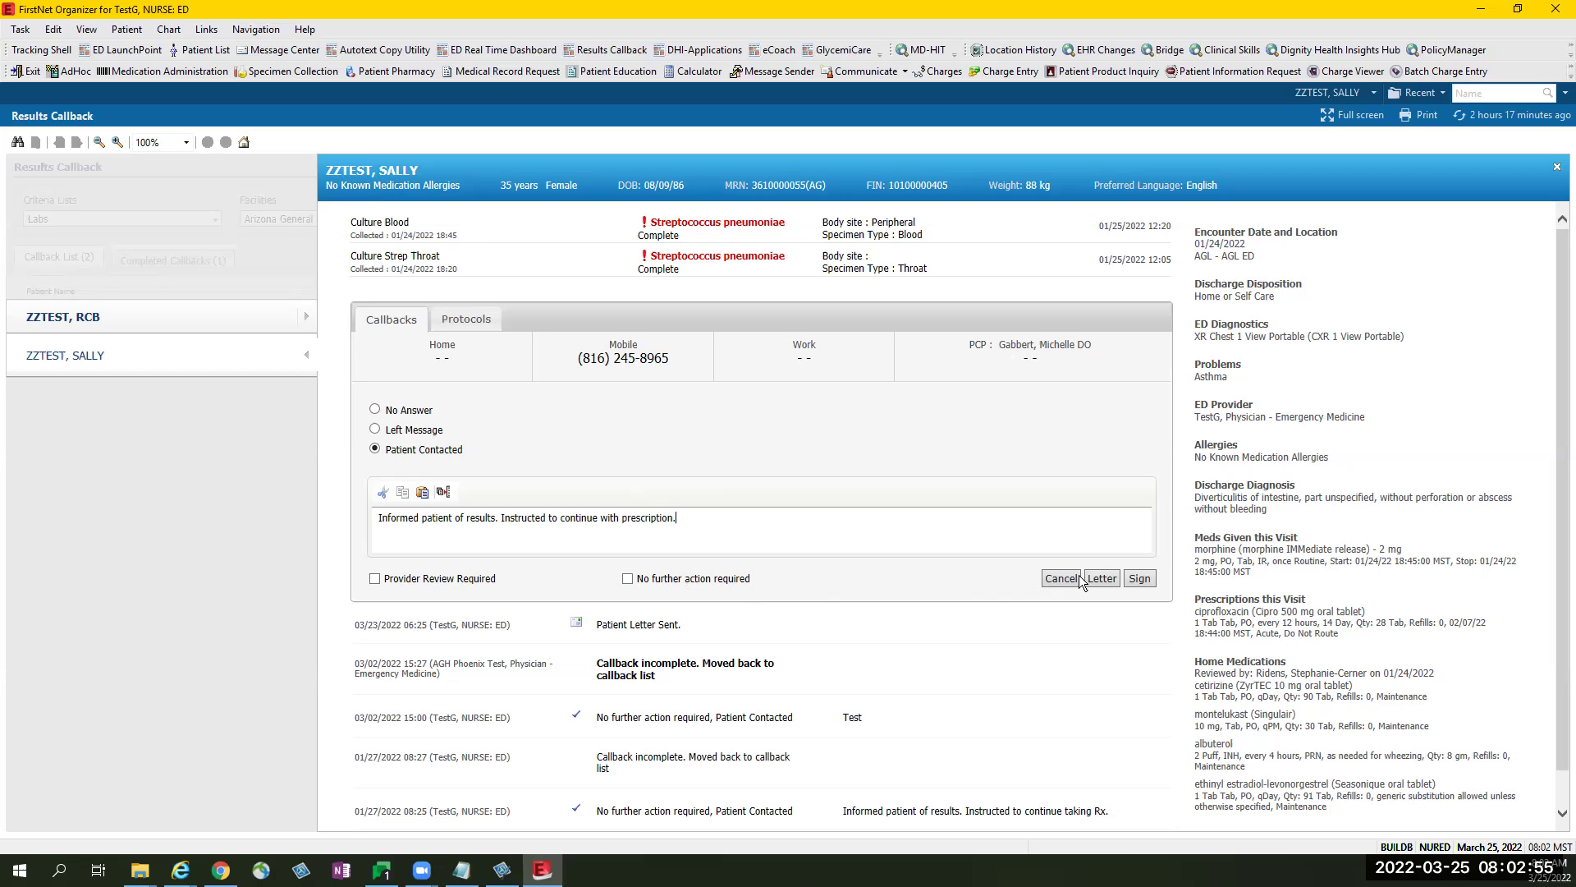
click(1158, 579)
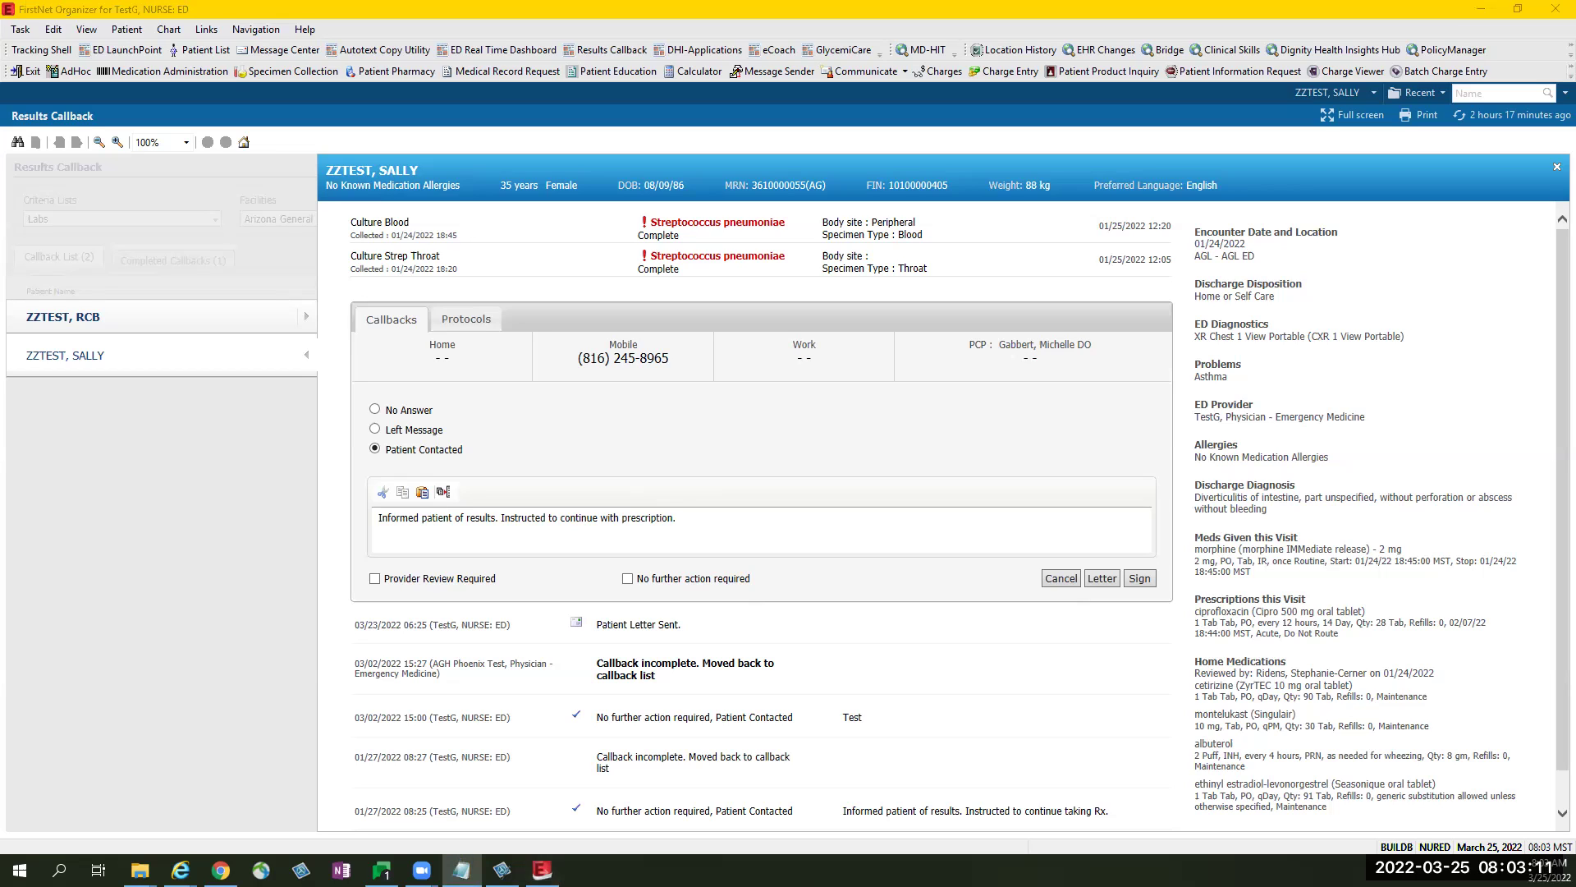
click(1558, 170)
click(823, 498)
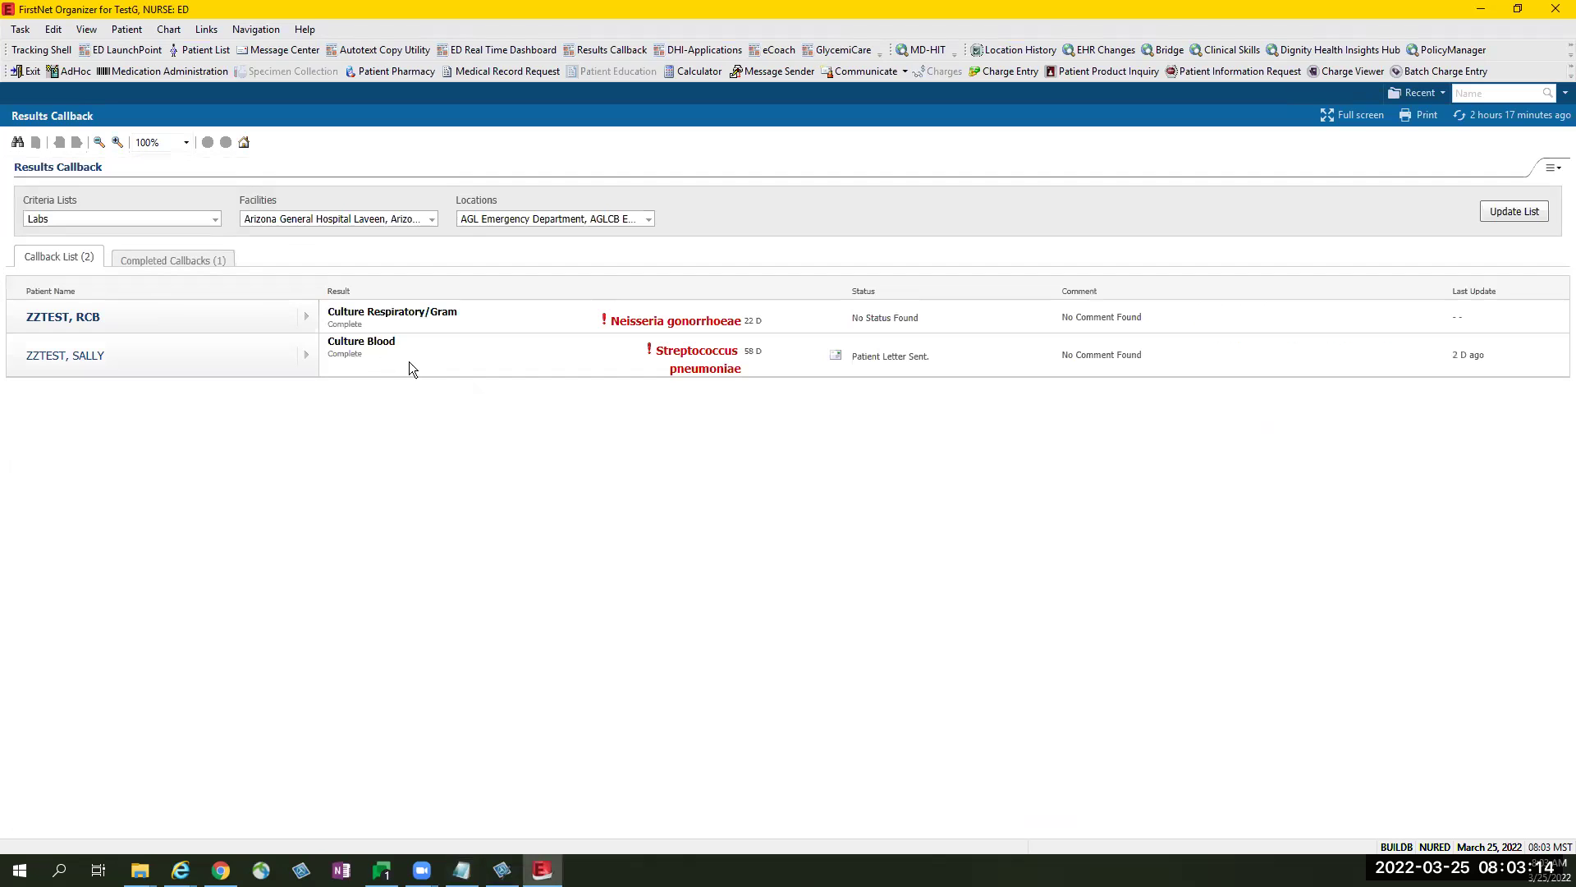
click(153, 261)
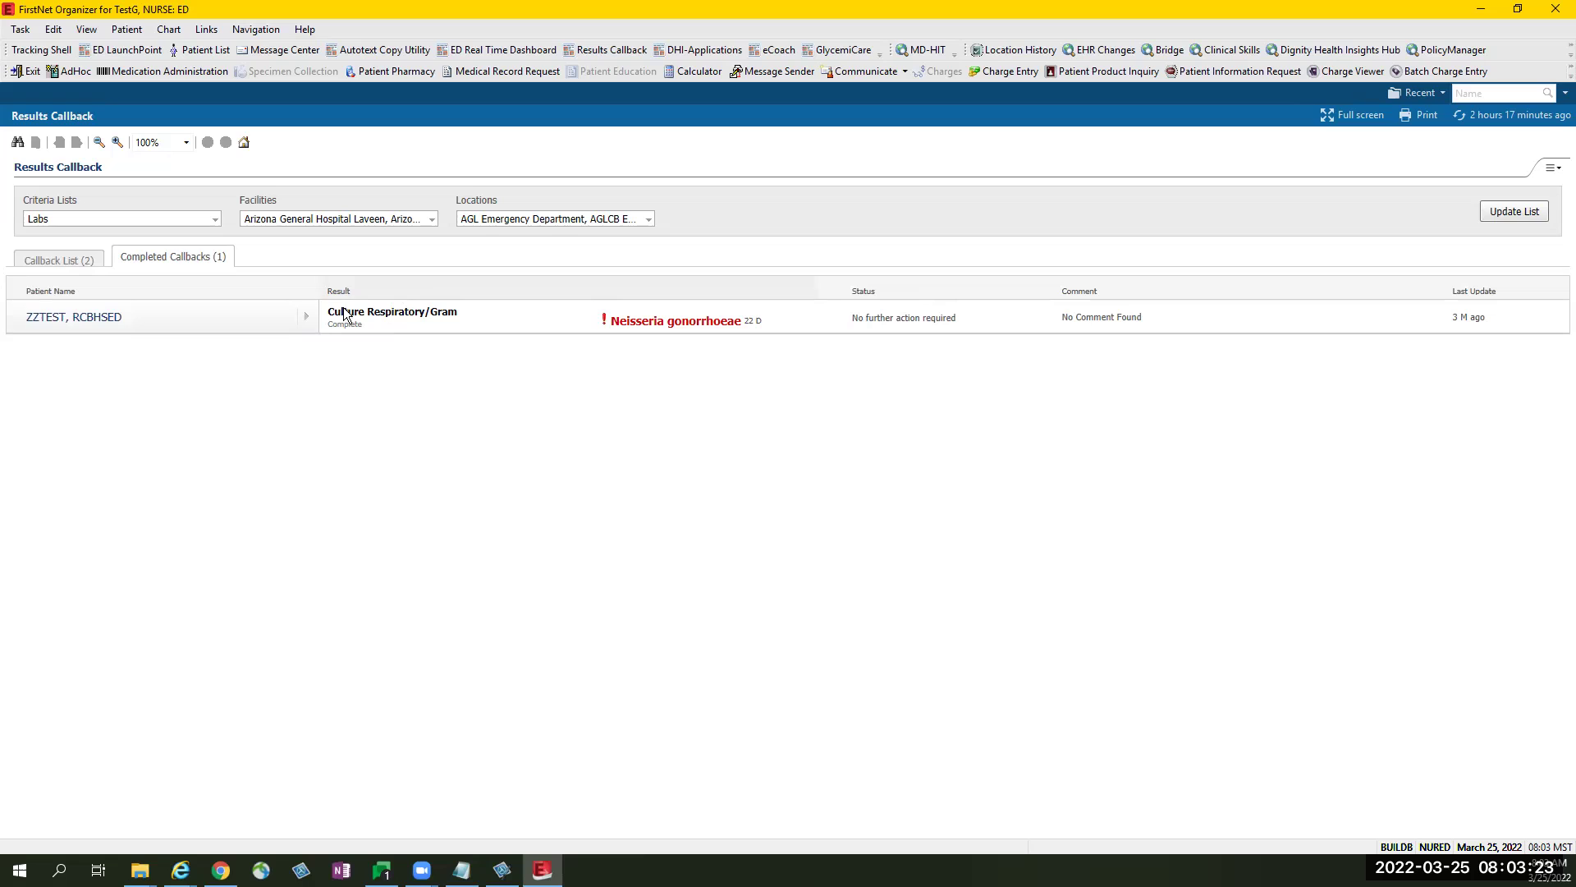
click(376, 327)
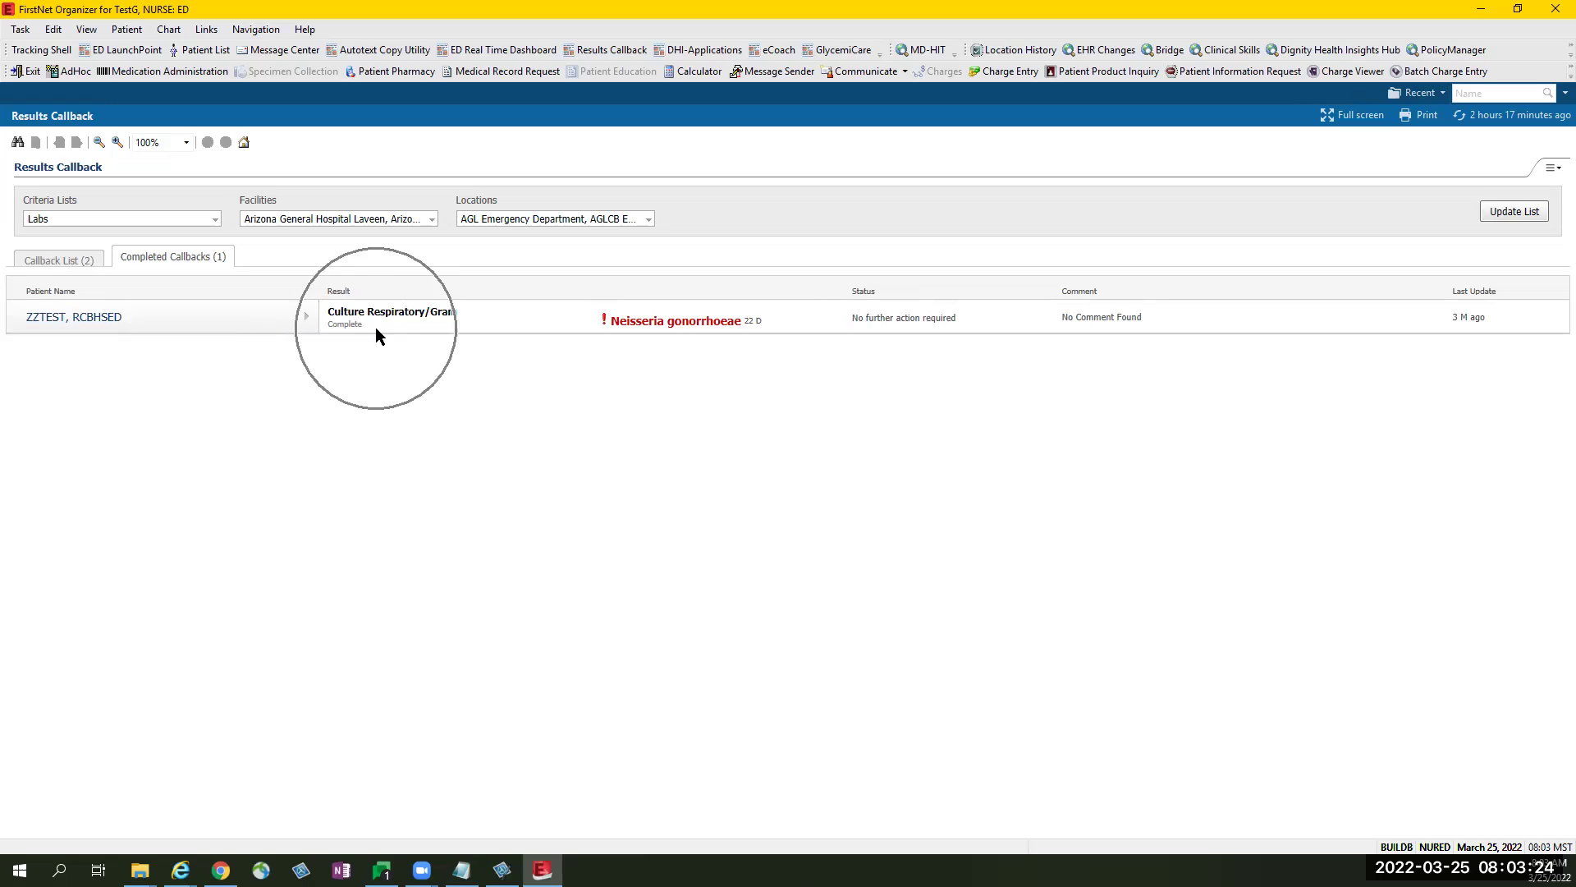
click(635, 321)
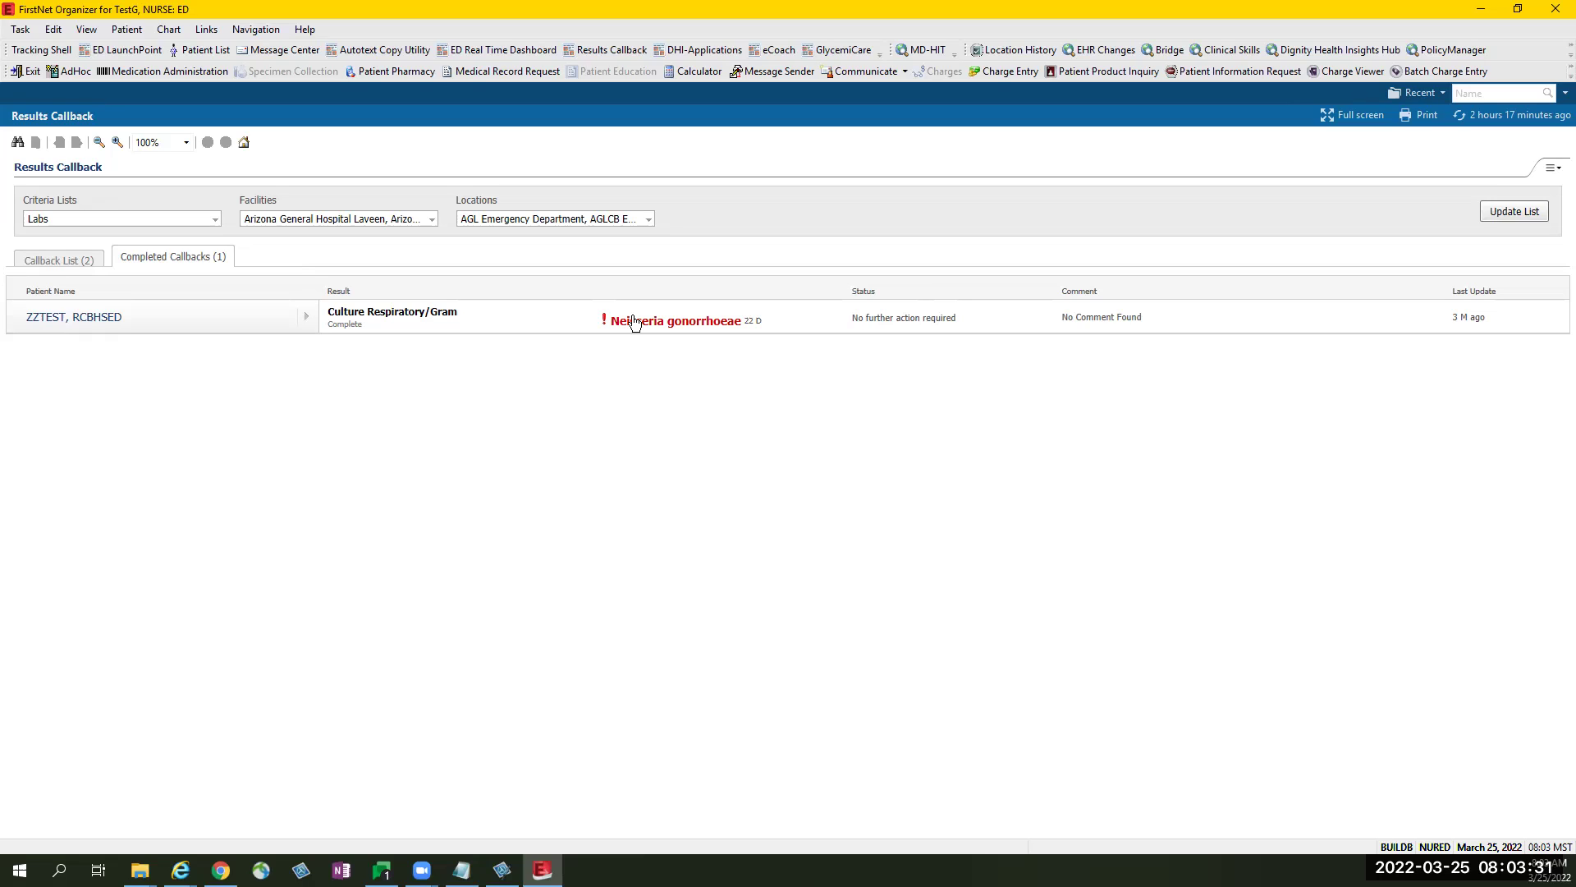
- Open the patient's chart Notes and view the 03/25/22 07:55 ED Results Callback document
click(113, 320)
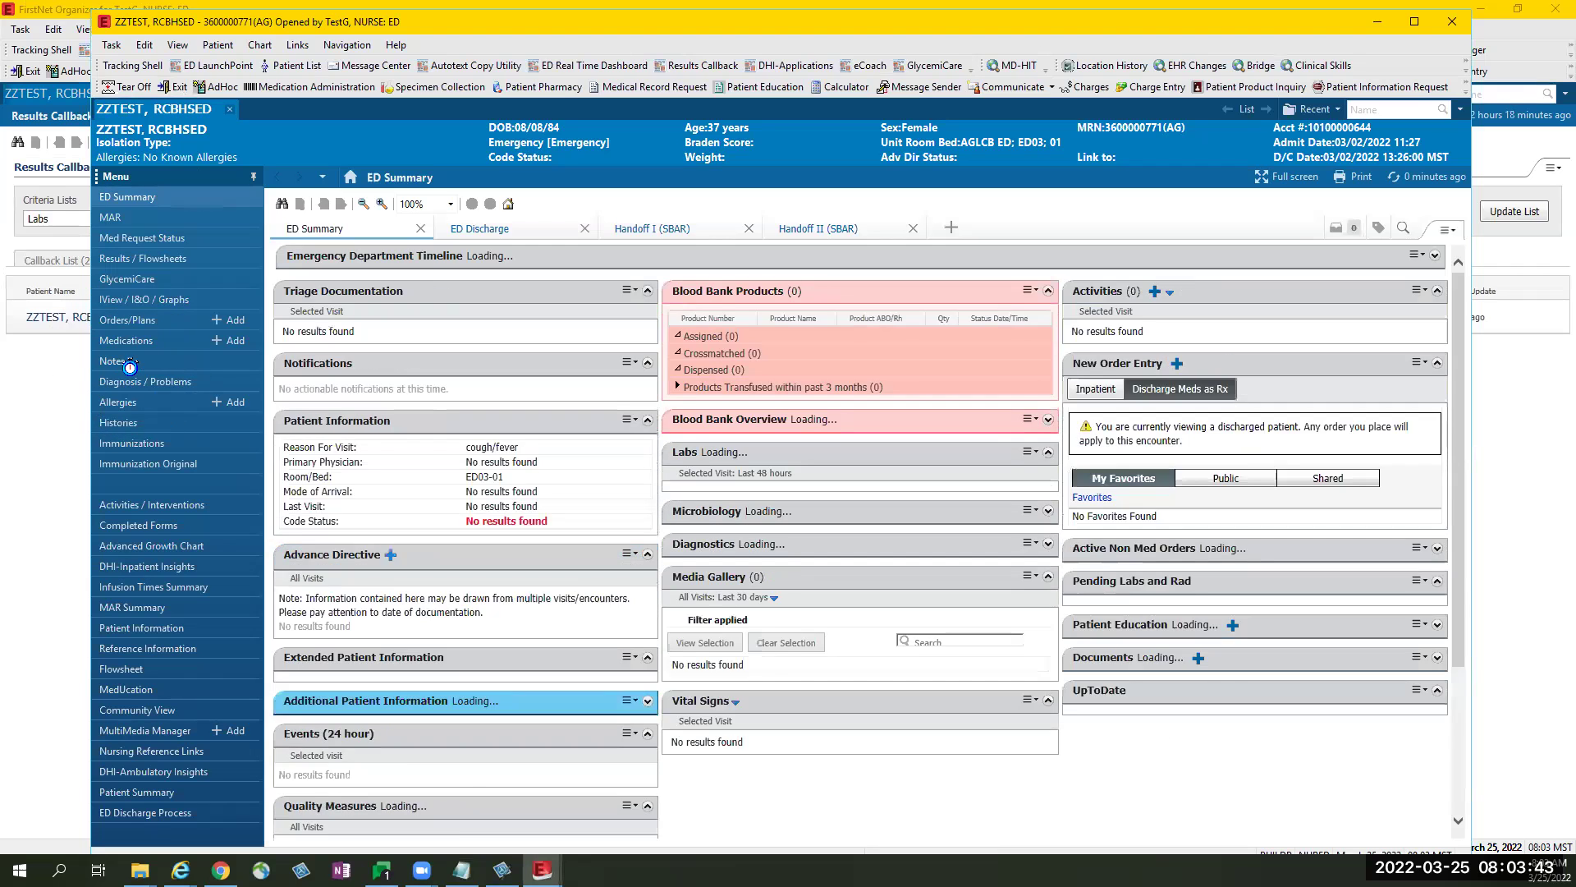
click(127, 359)
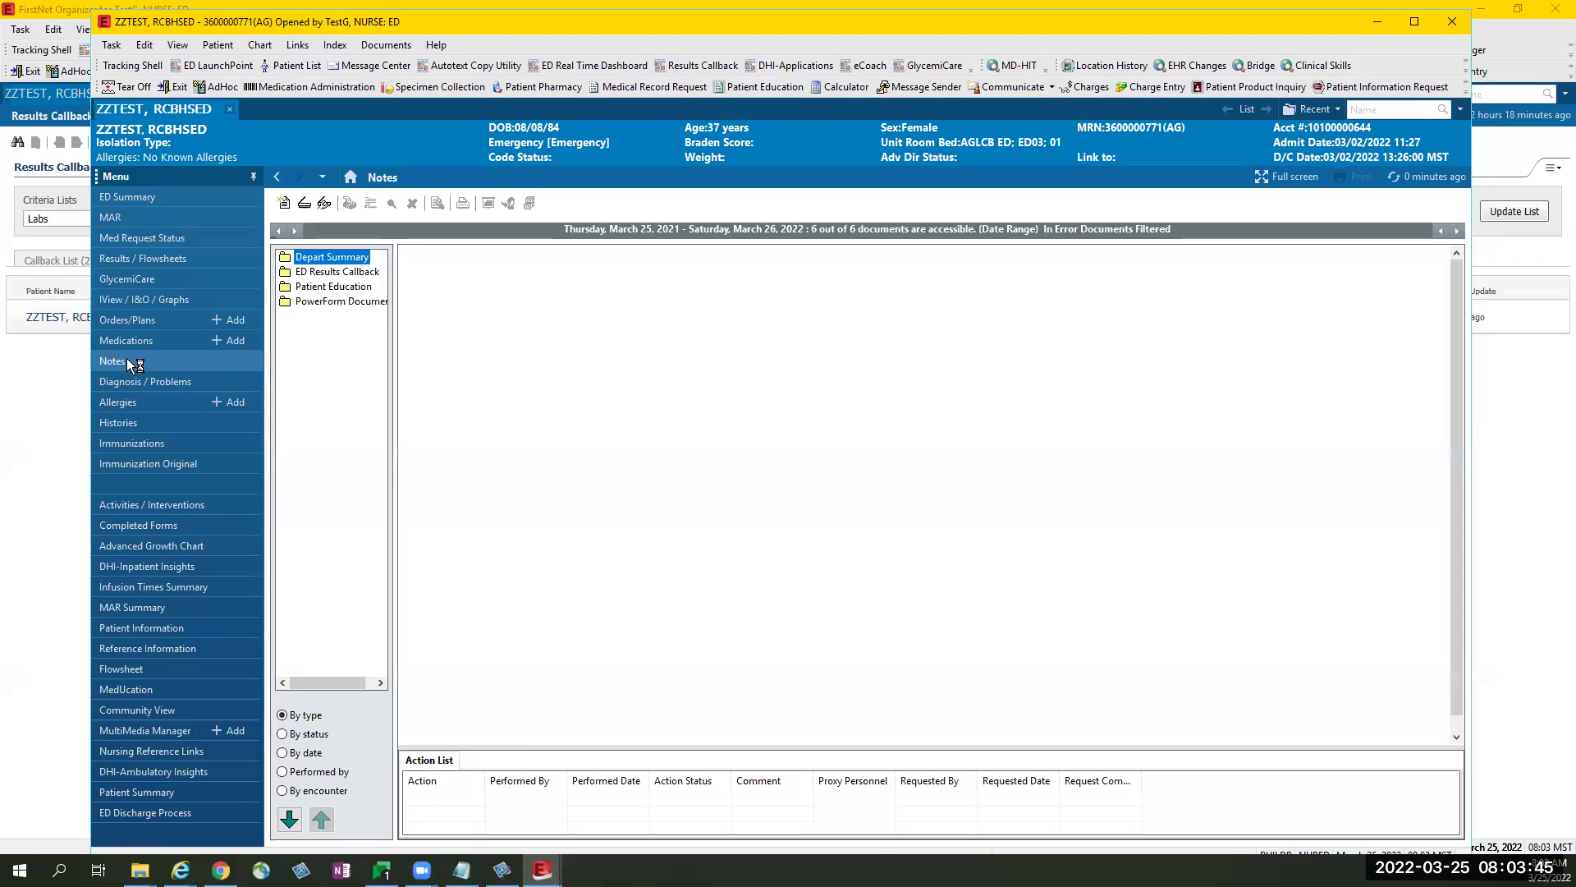
double_click(312, 271)
click(328, 287)
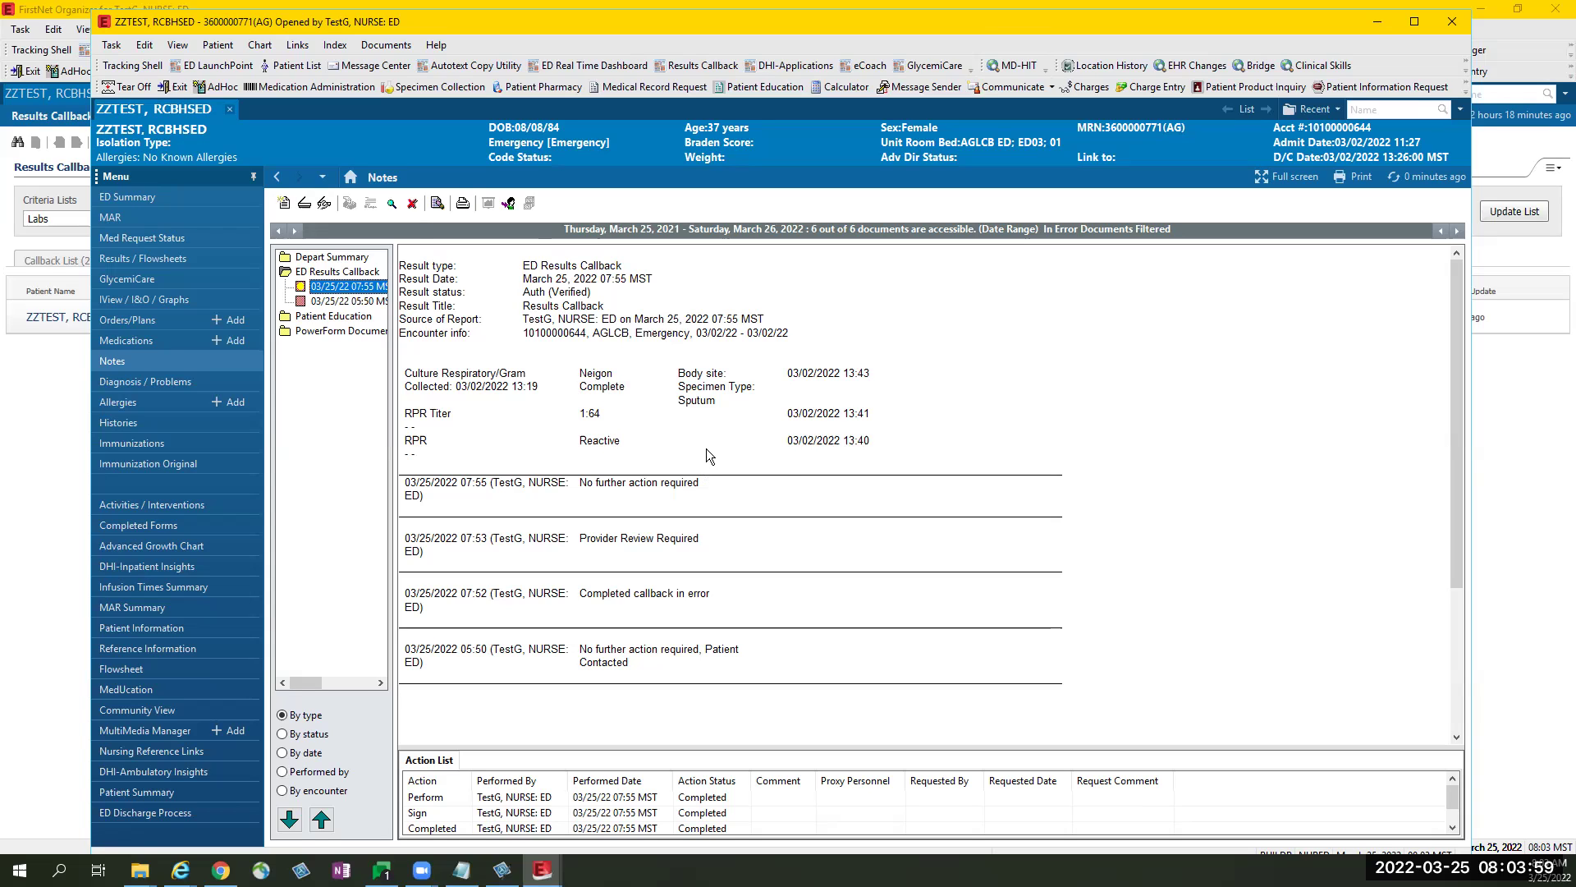
click(704, 507)
- Sign the completed respiratory culture callback as 'Completed callback in error'
click(230, 109)
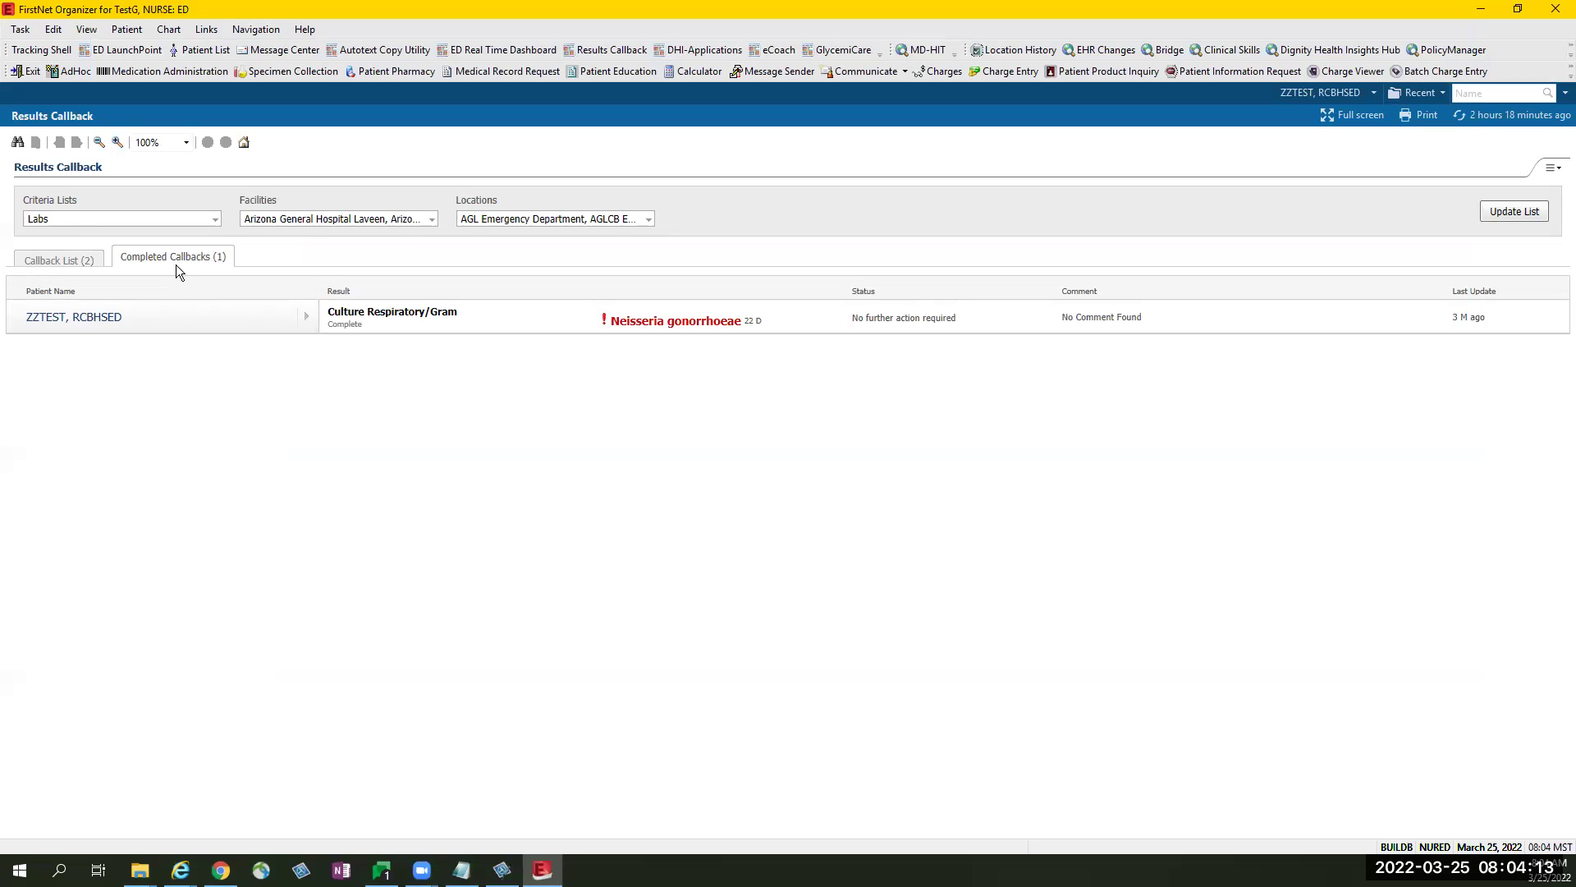
click(307, 326)
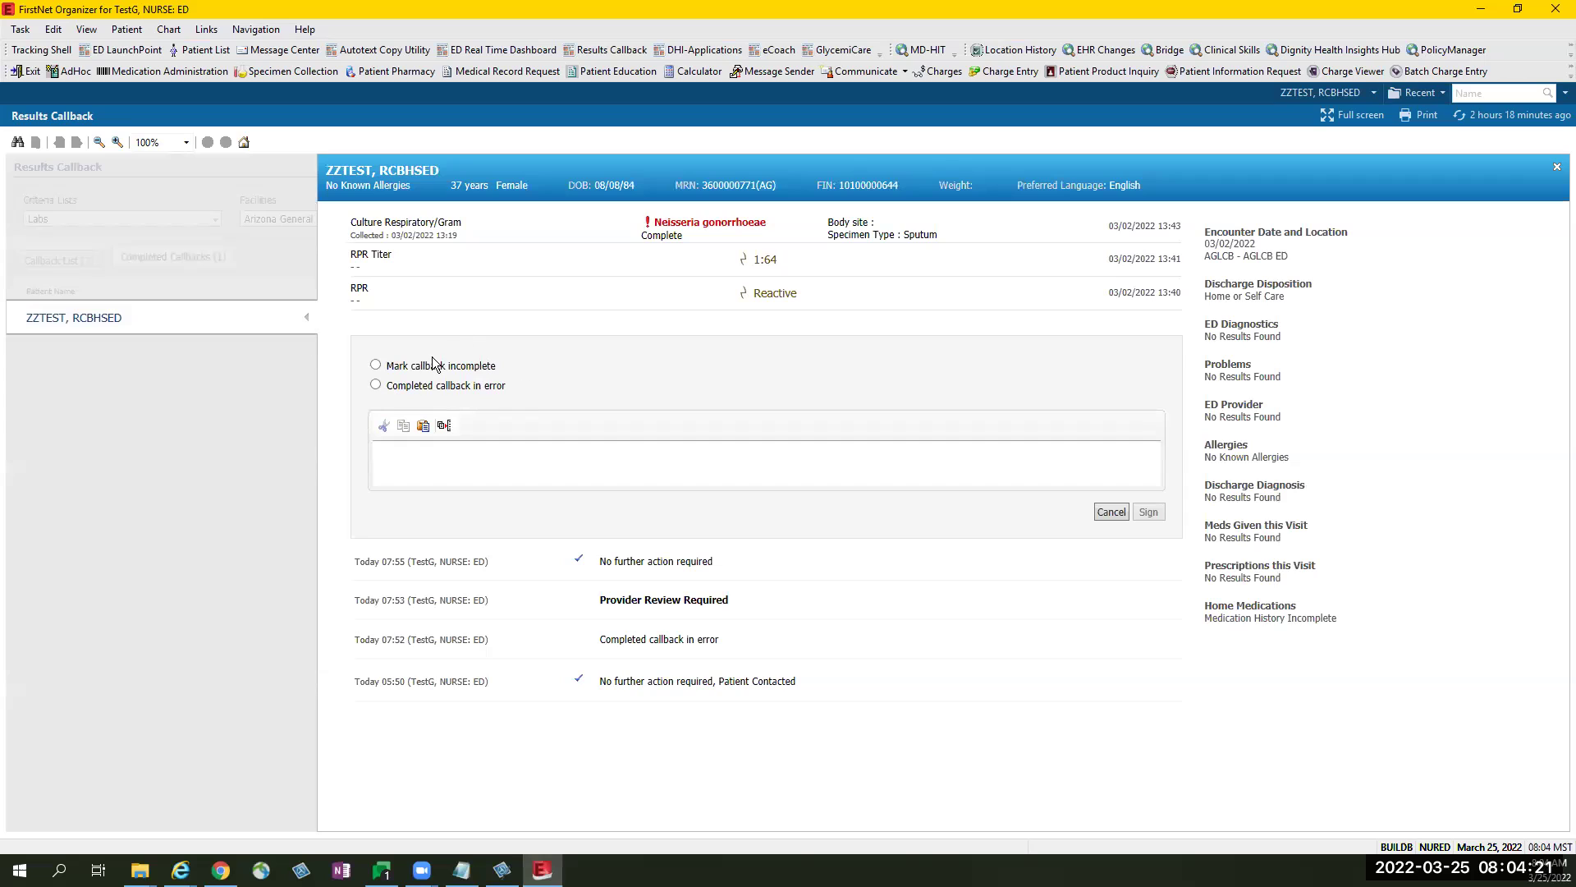
click(376, 386)
click(1150, 512)
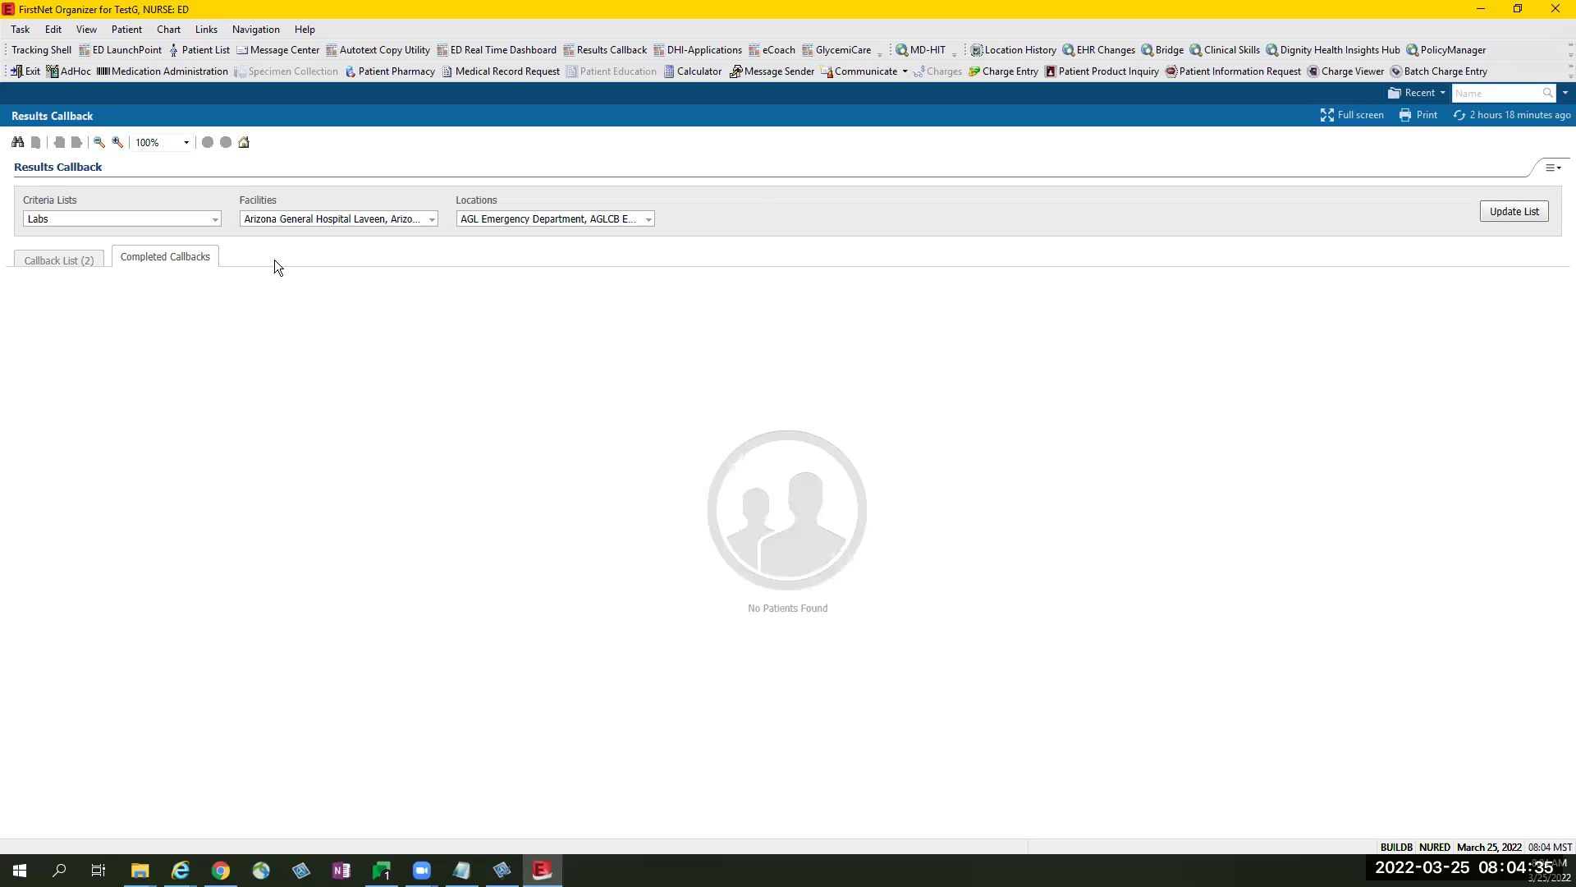
click(72, 261)
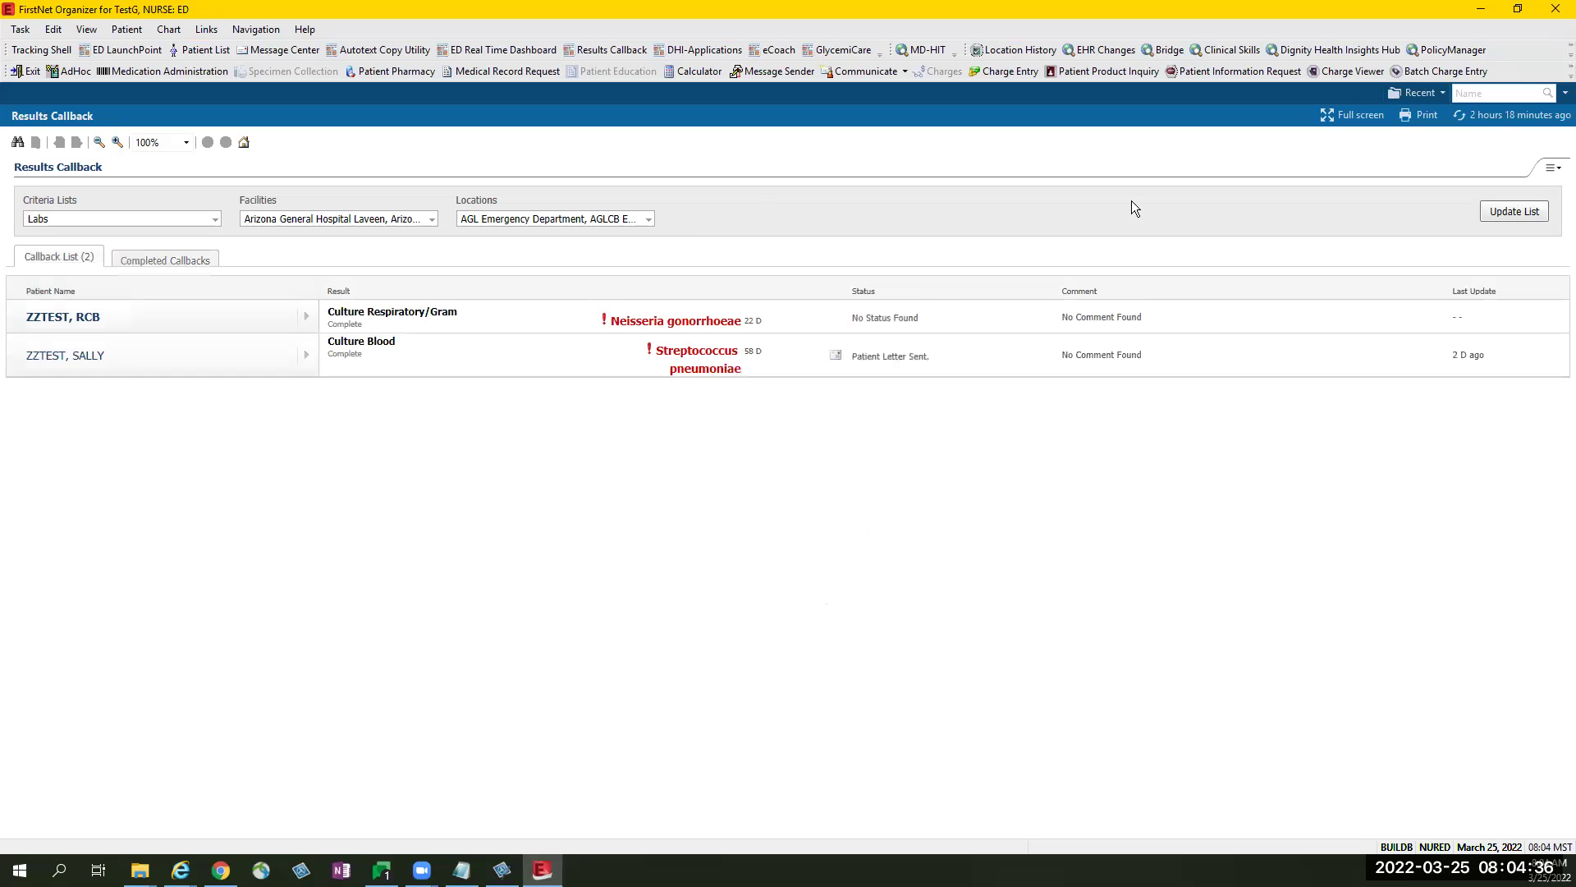
- Refresh the list and open the returned Culture Respiratory/Gram callback's details
click(1511, 211)
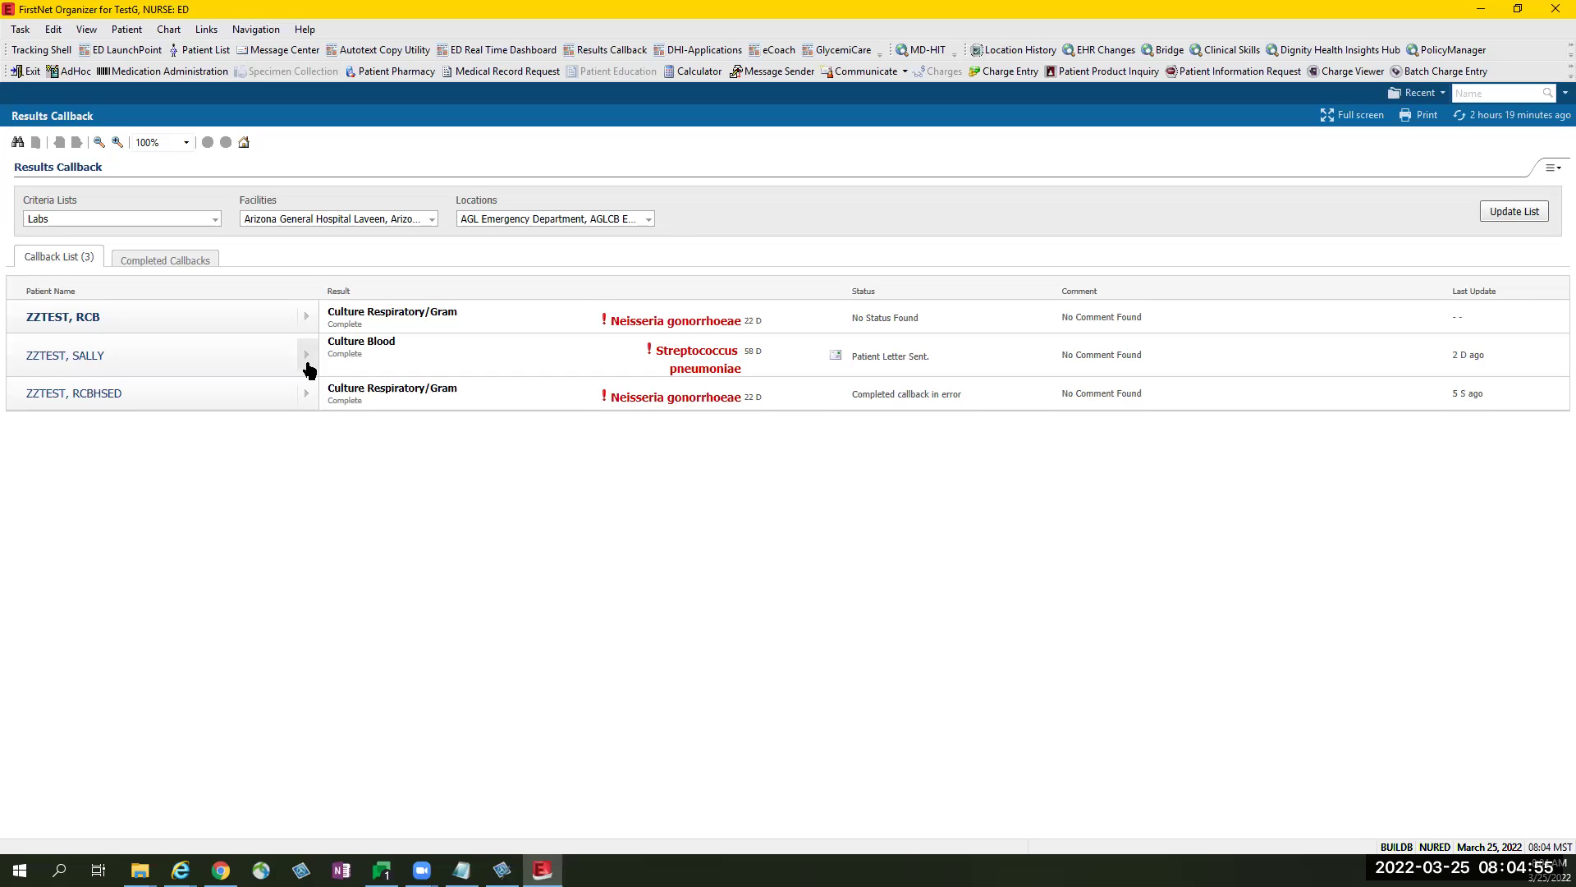
click(314, 397)
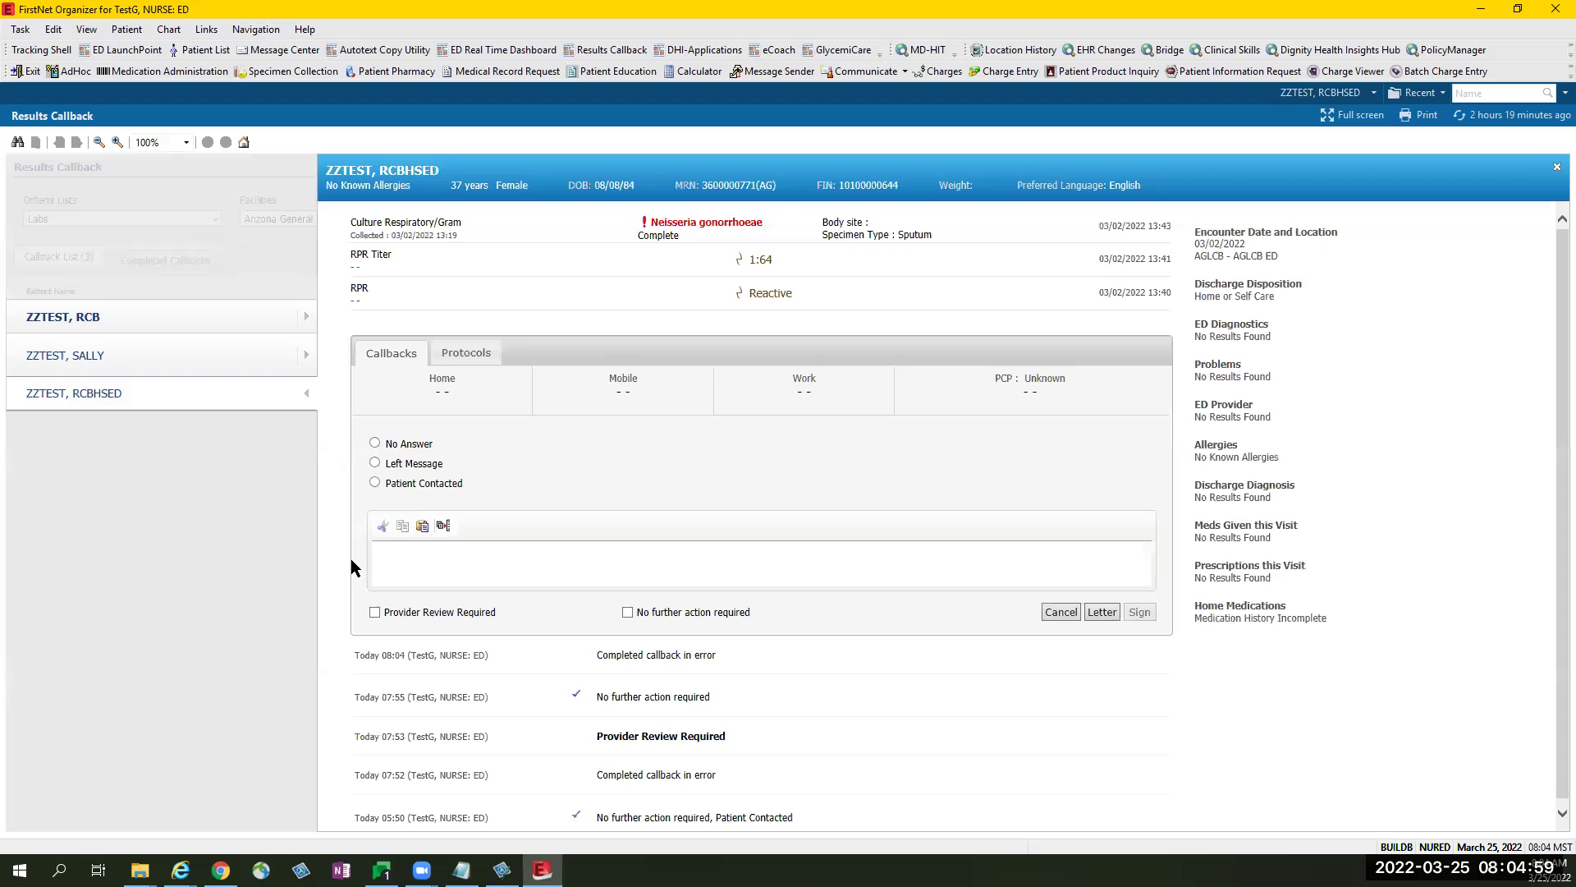
- Sign the gonorrhoea callback as Provider Review Required and refresh the callback list
click(390, 618)
click(1136, 611)
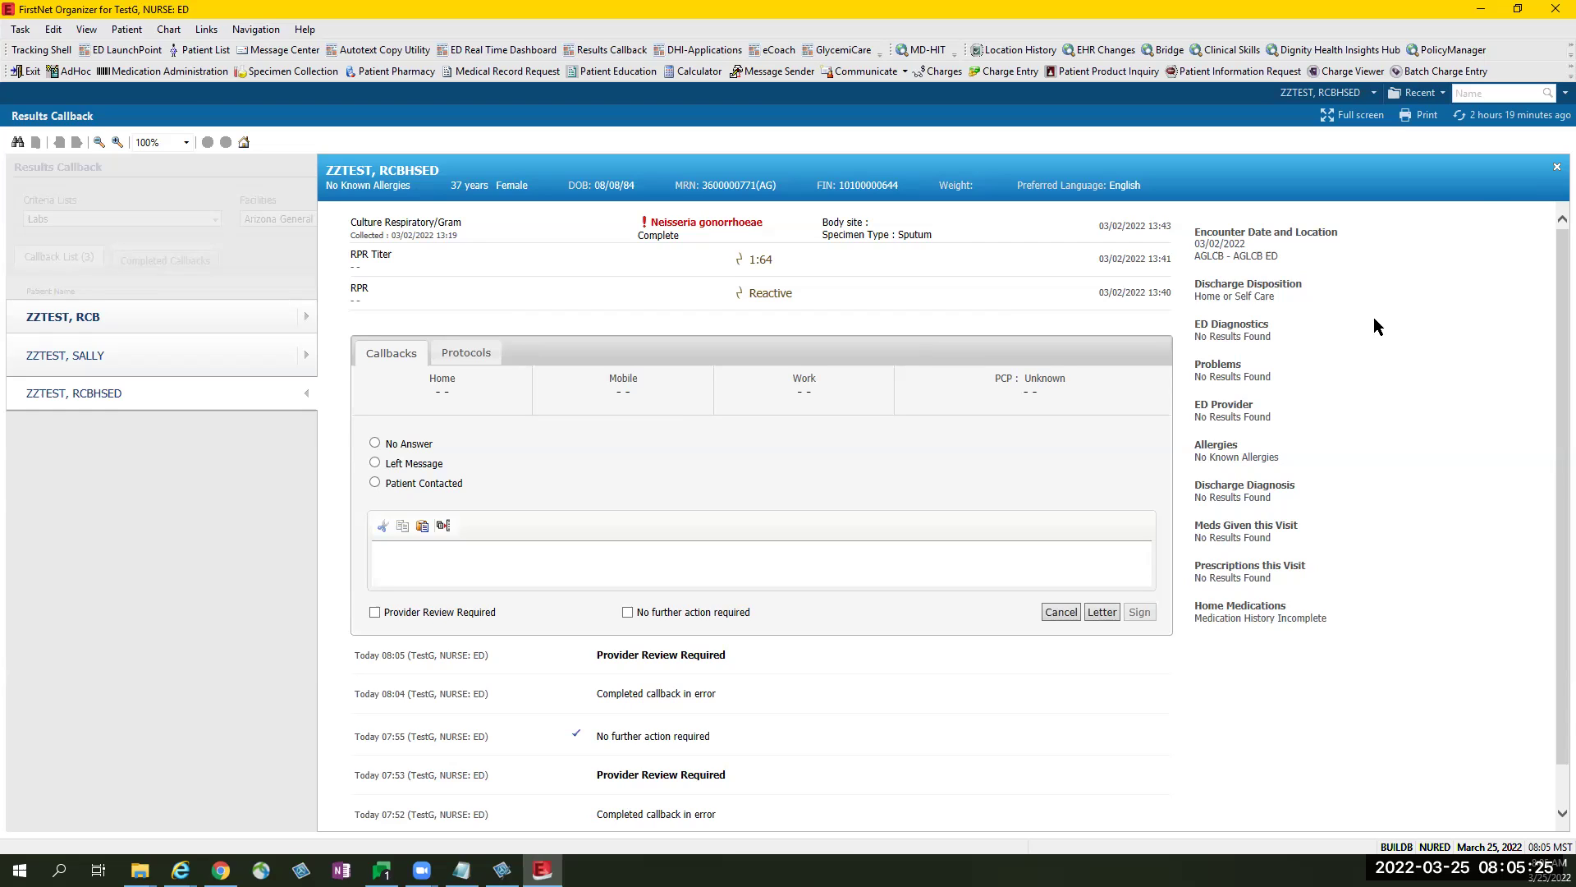
click(1557, 170)
click(1511, 213)
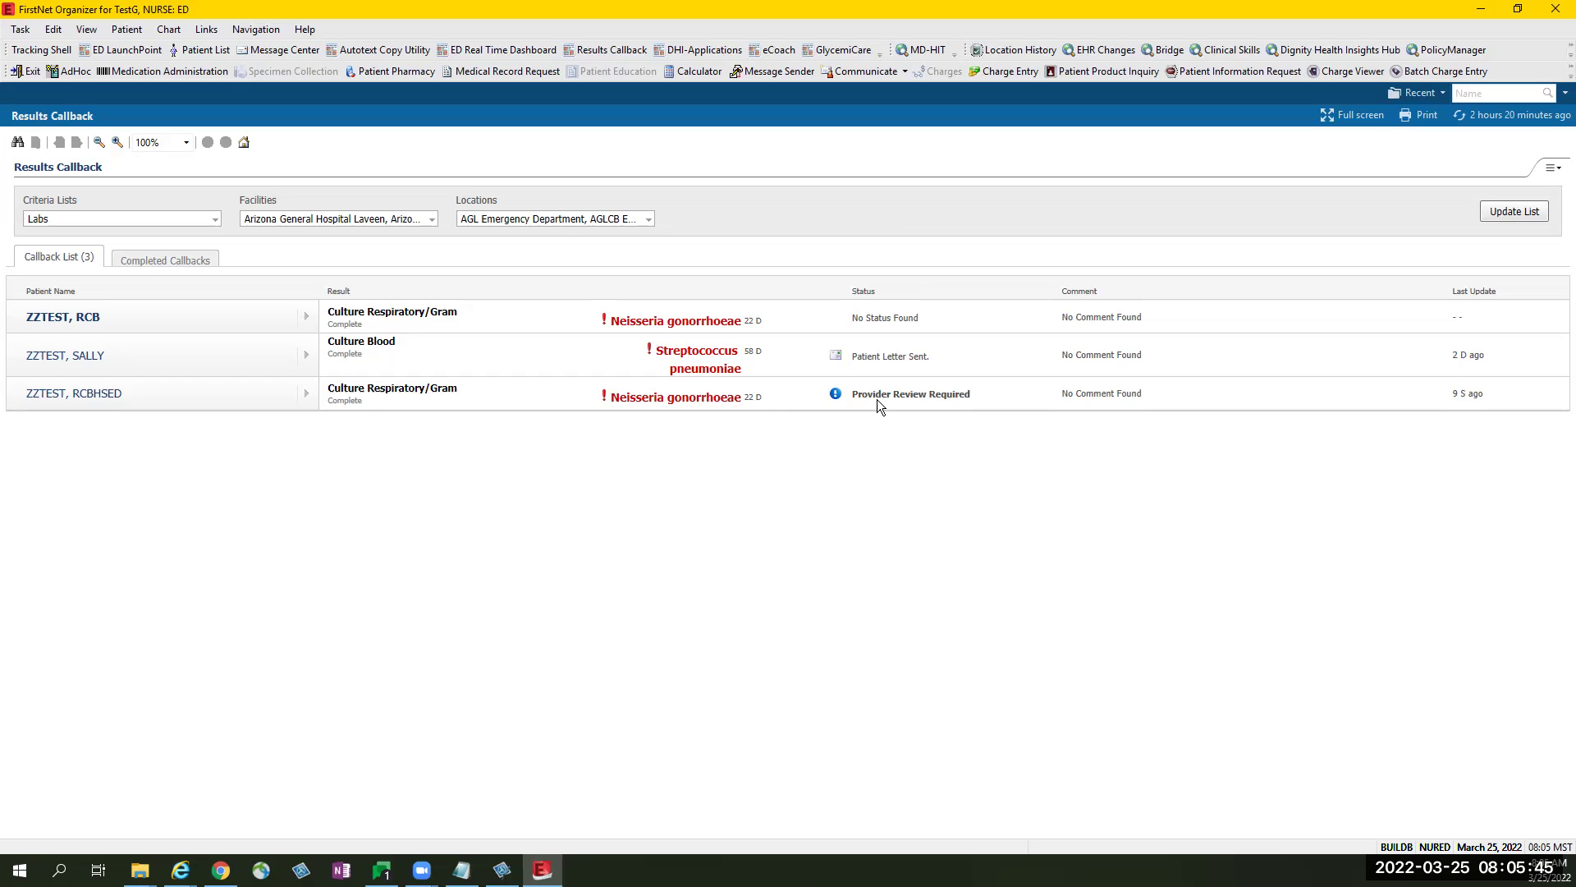
- Start an ED Results Callback Patient Letter from the Culture Blood callback's details
click(305, 356)
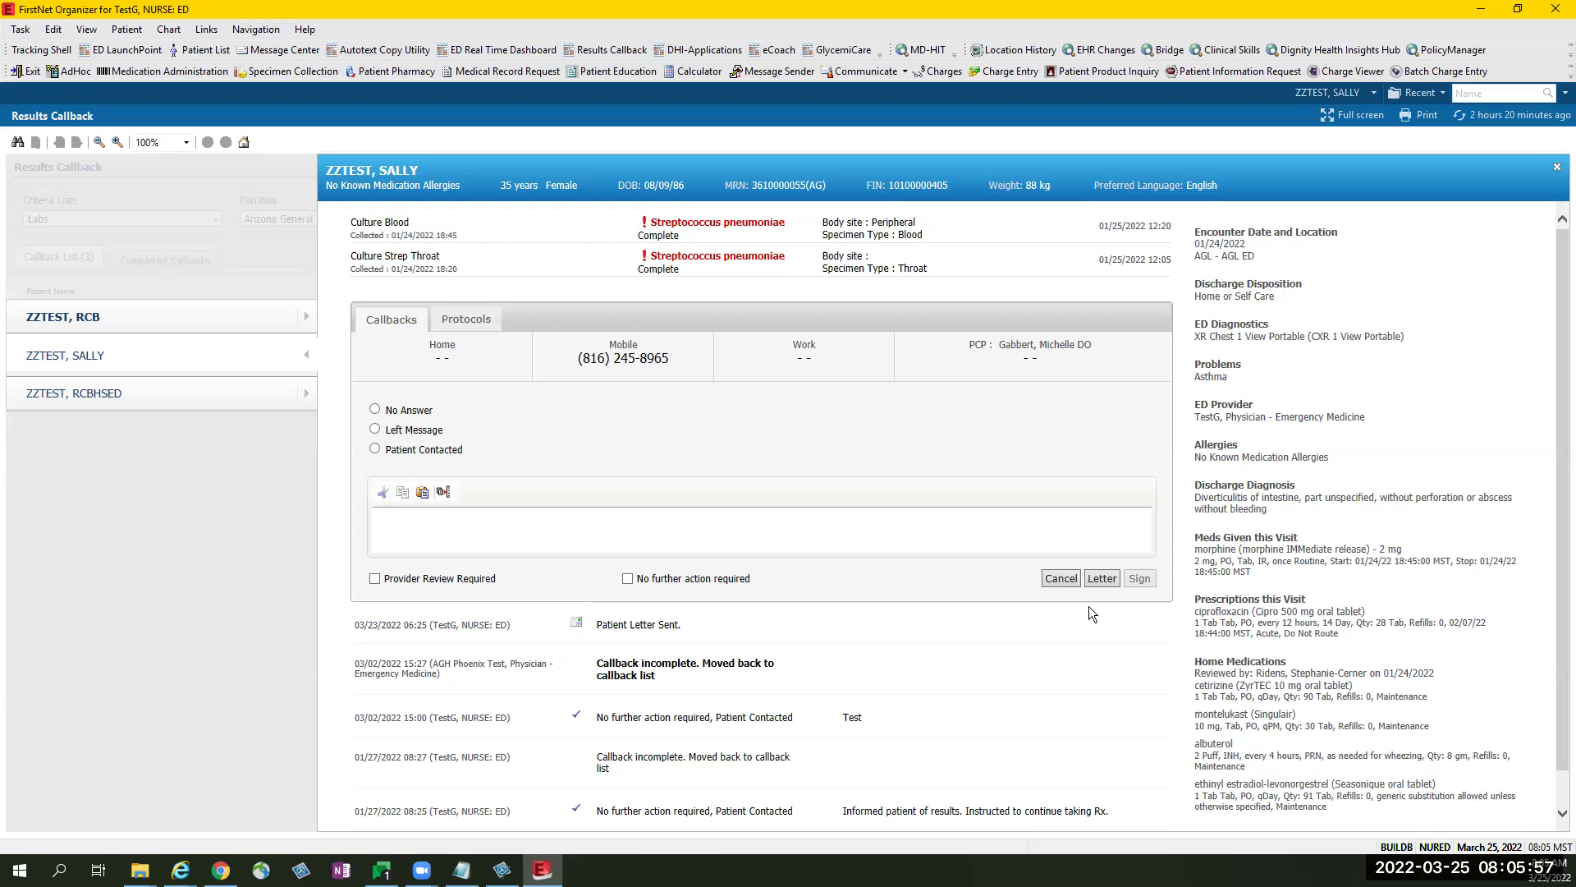
click(1104, 577)
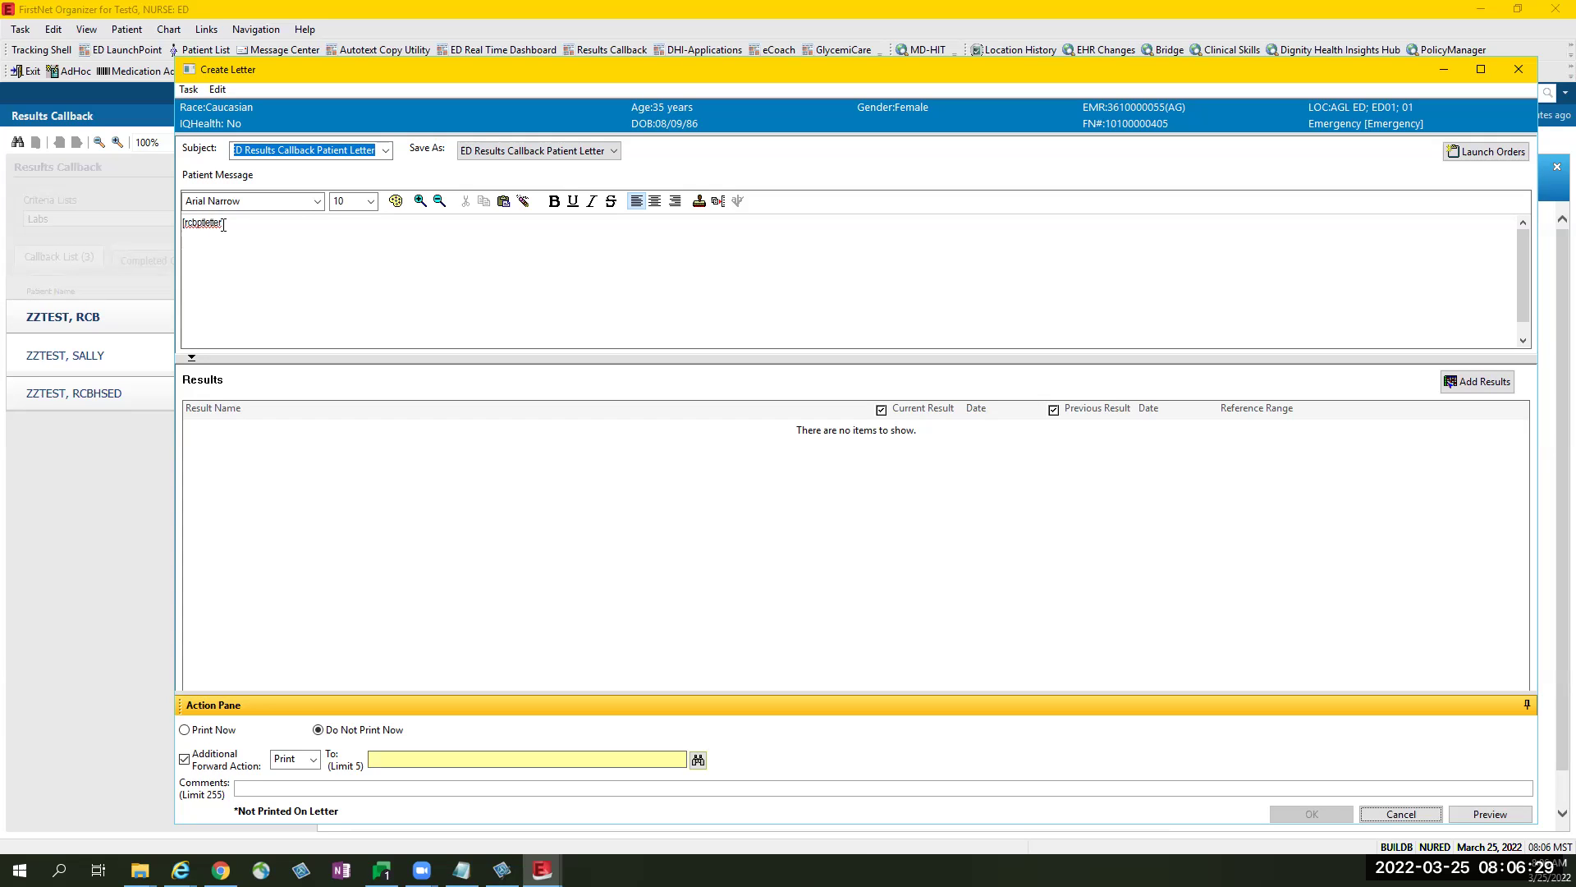
- Expand the 'agl' autotext into the full patient letter template in the Patient Message box
click(223, 224)
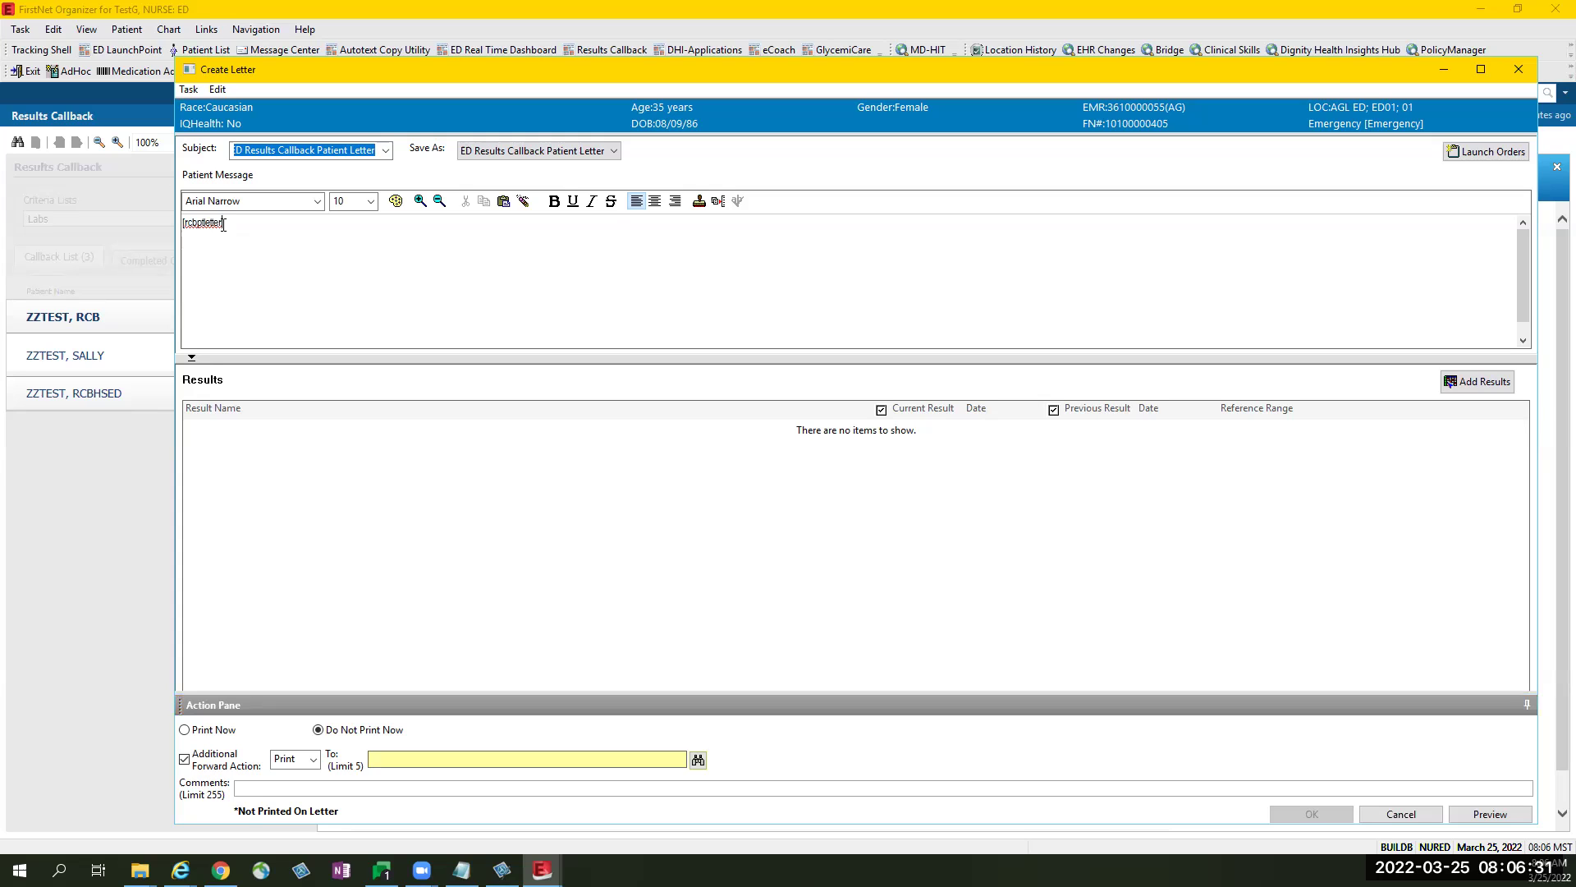
text(agl)
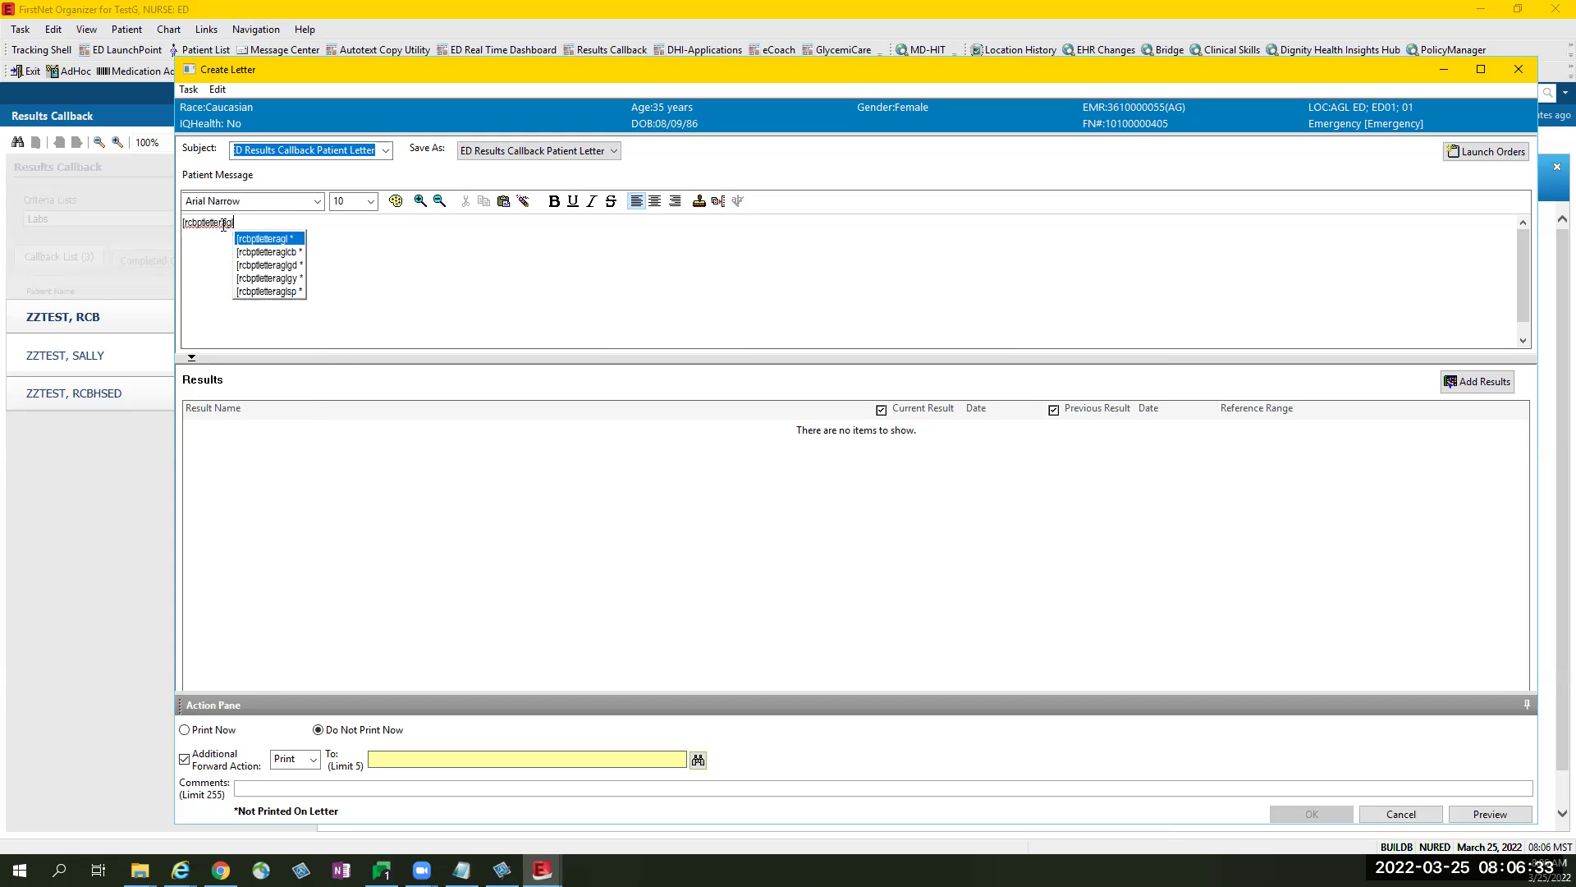
key(Return)
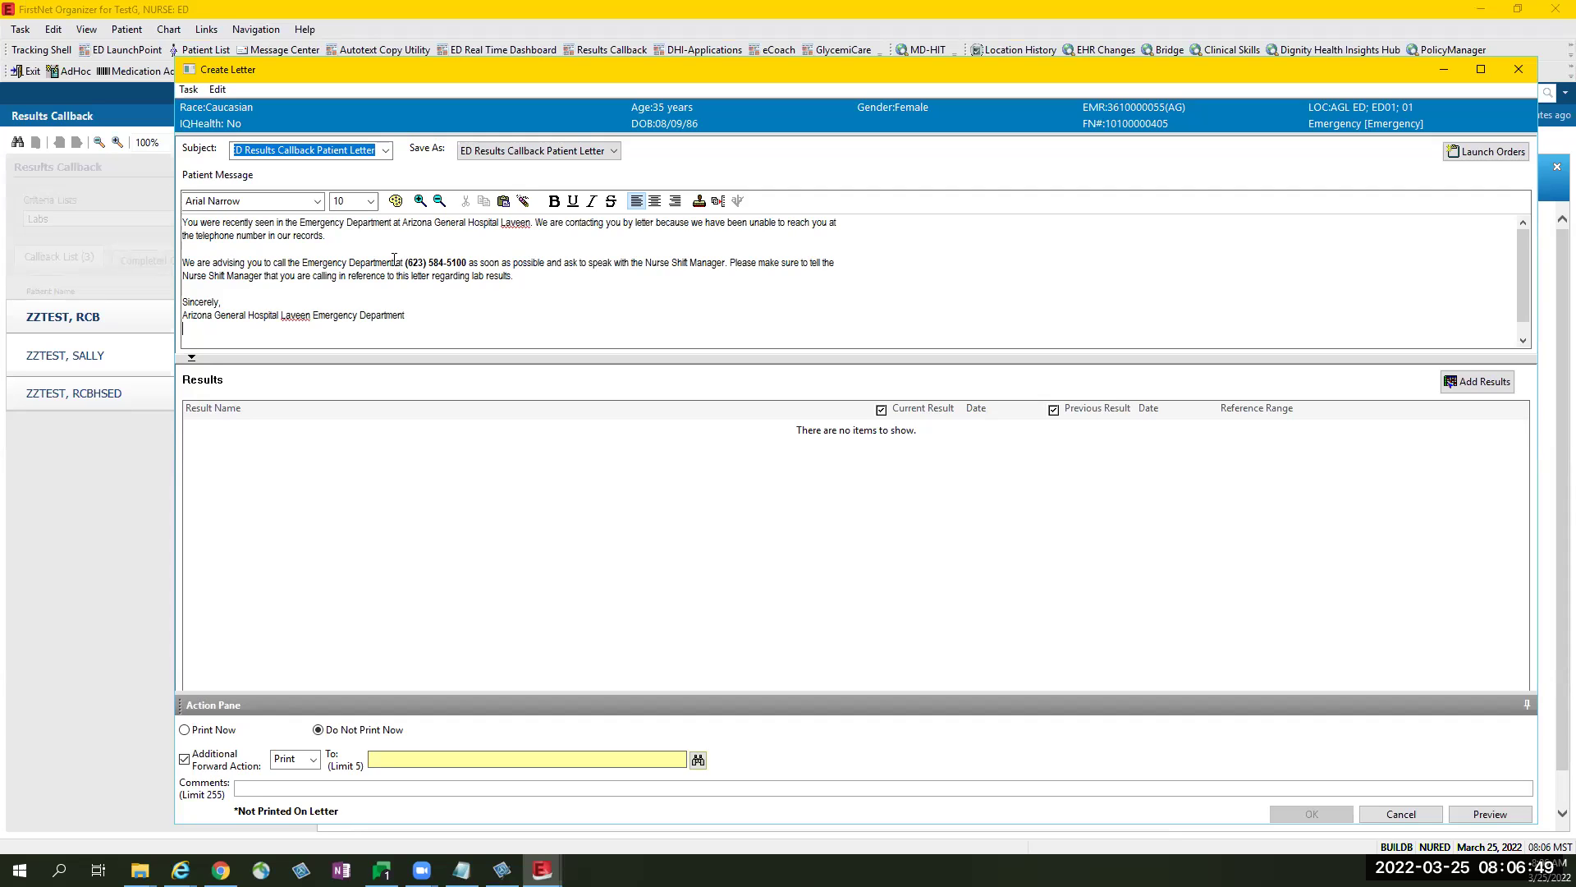
key(ctrl)
- Print the blood culture patient's letter now and confirm, closing the Create Letter window
click(189, 731)
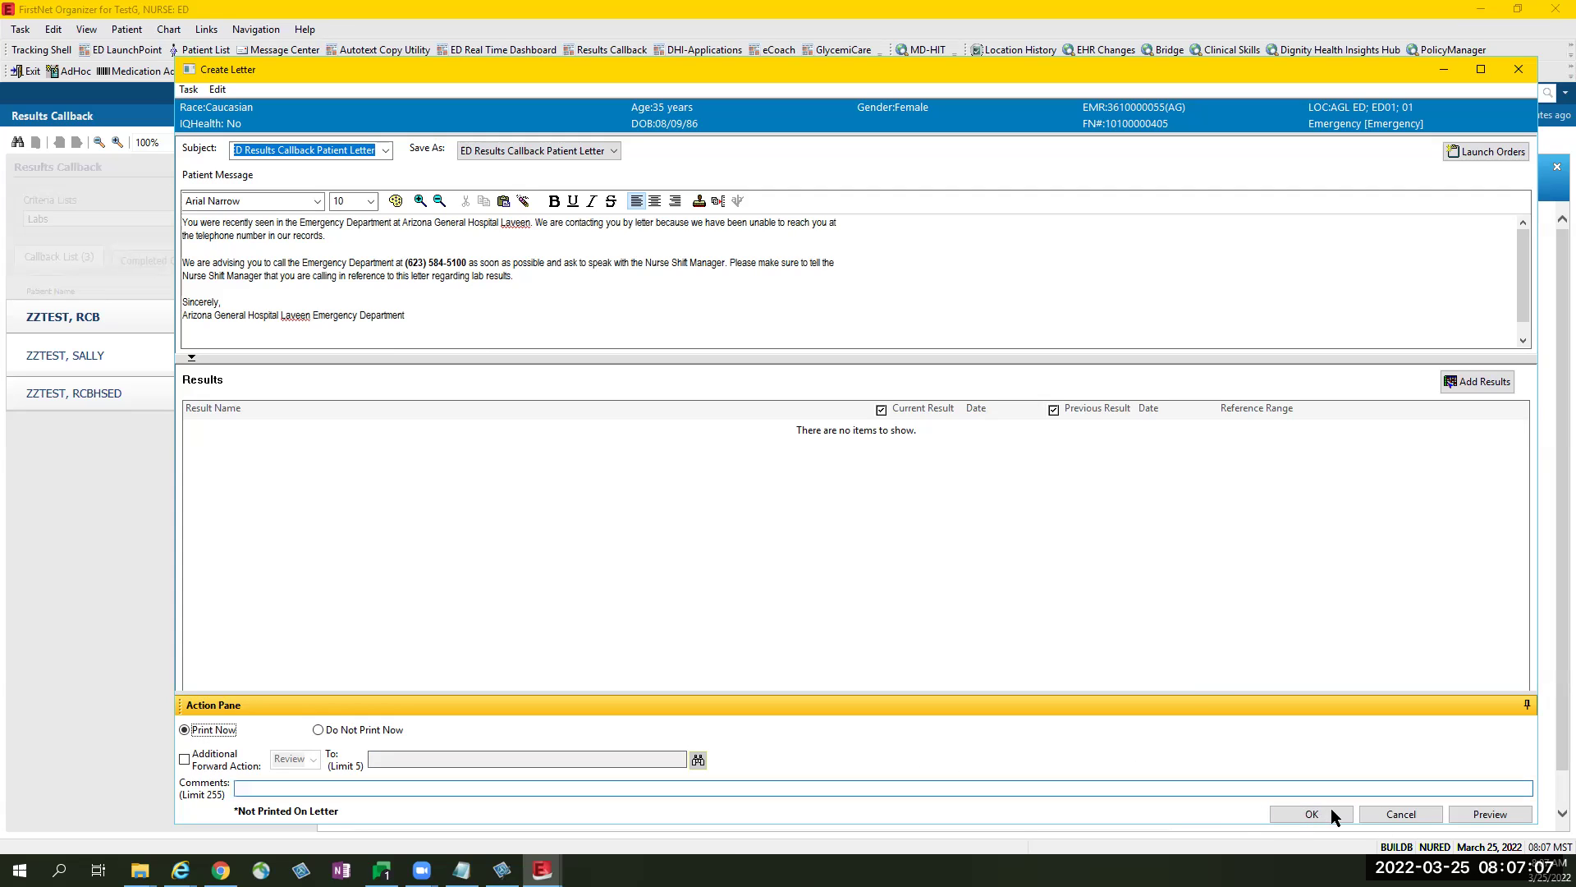
click(857, 496)
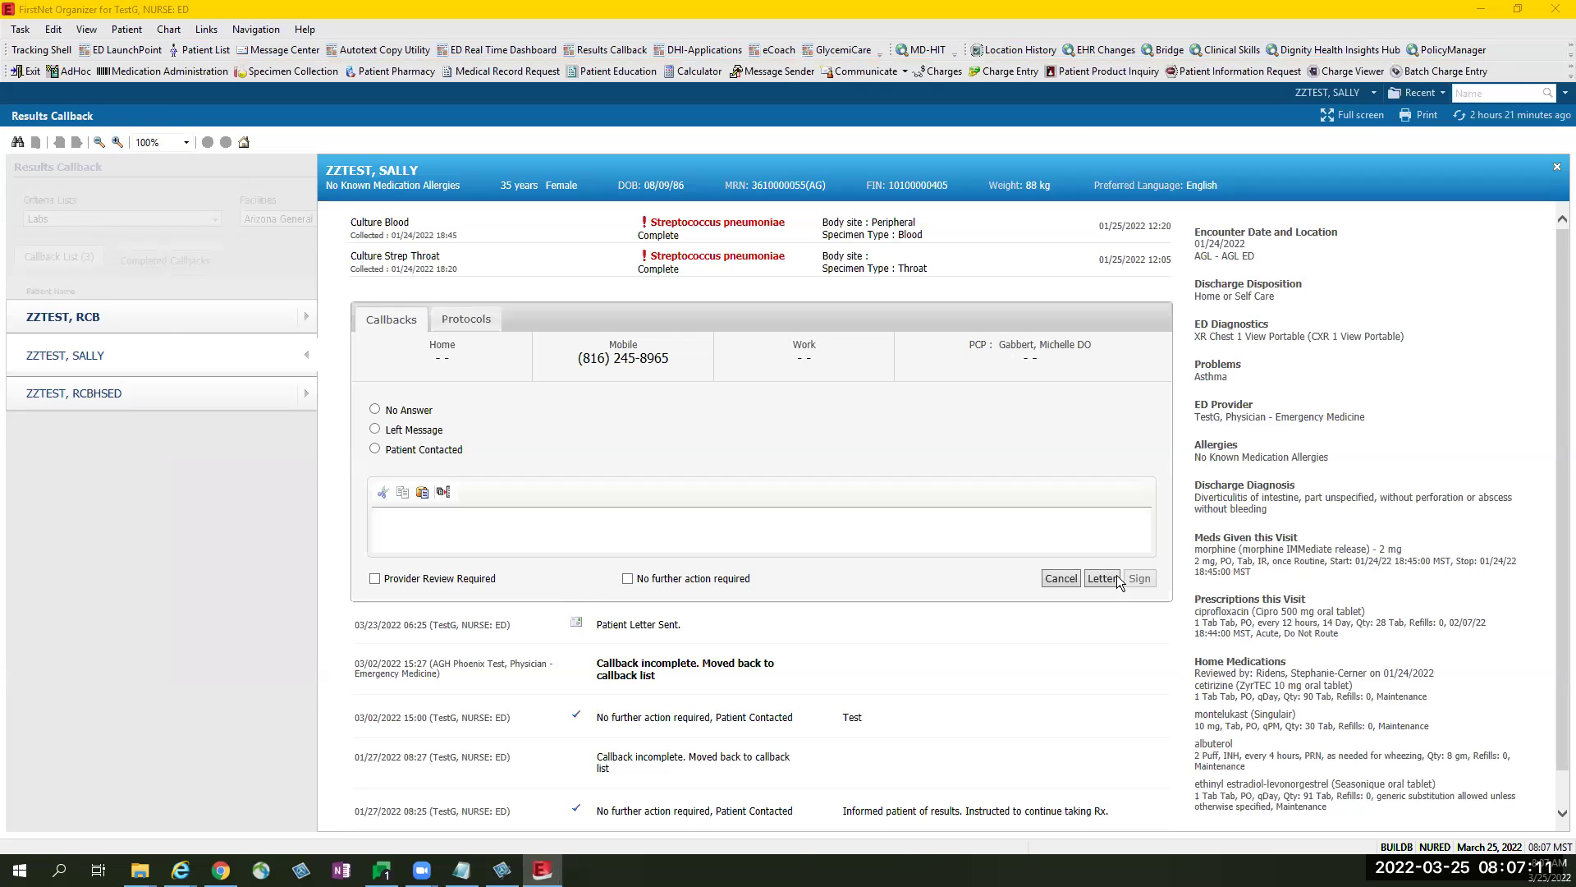